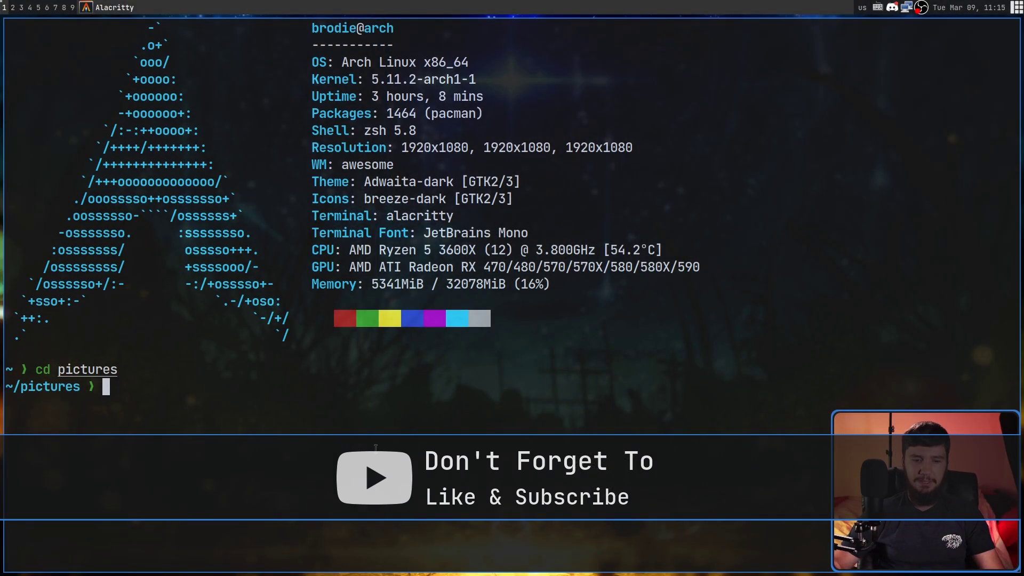
# Step: Try tab-completing a picture file name after the display command
pyautogui.write('display')
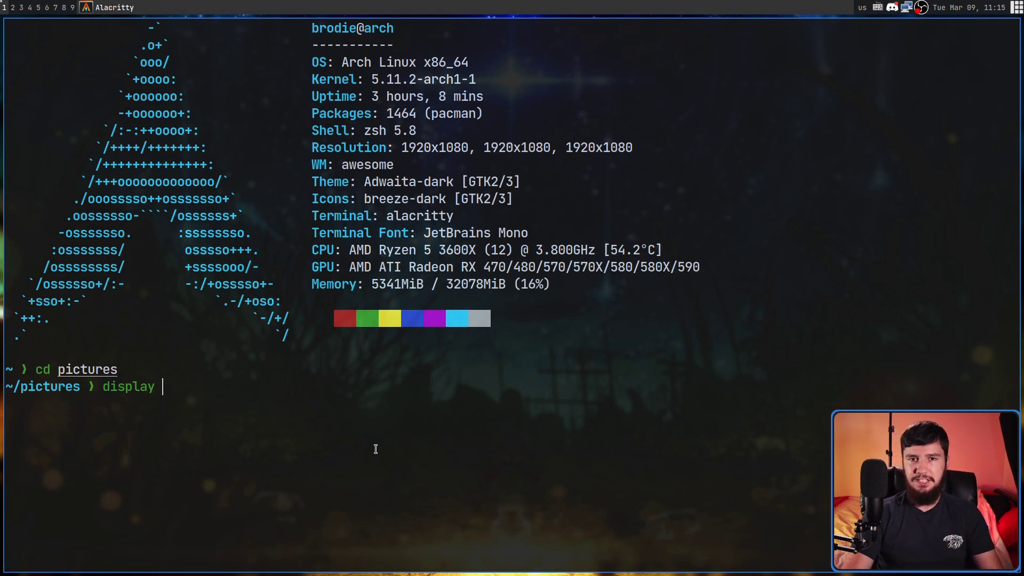
pyautogui.press('Tab')
pyautogui.press('Tab')
pyautogui.press('Tab')
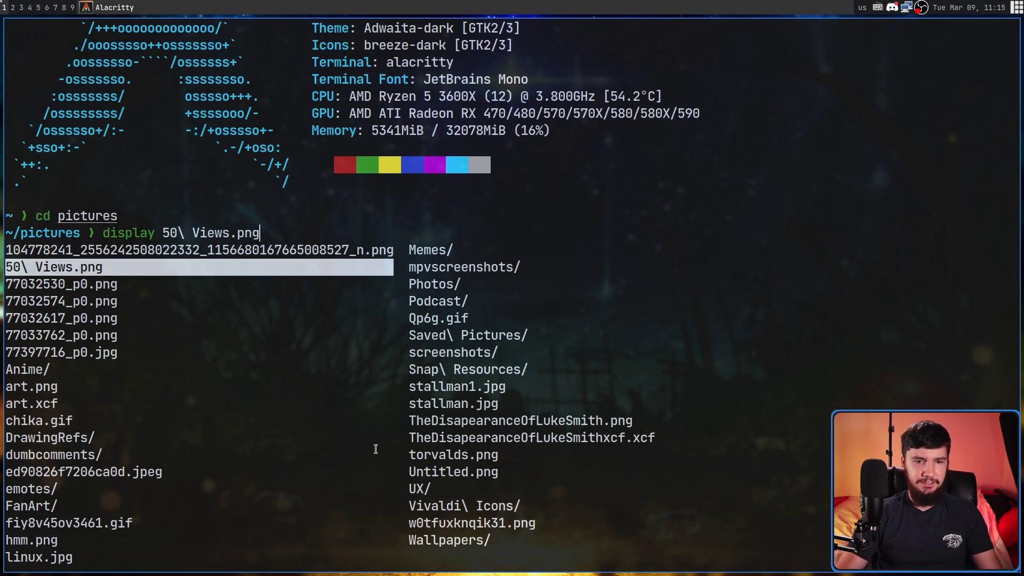
pyautogui.hotkey('shift', 'Tab')
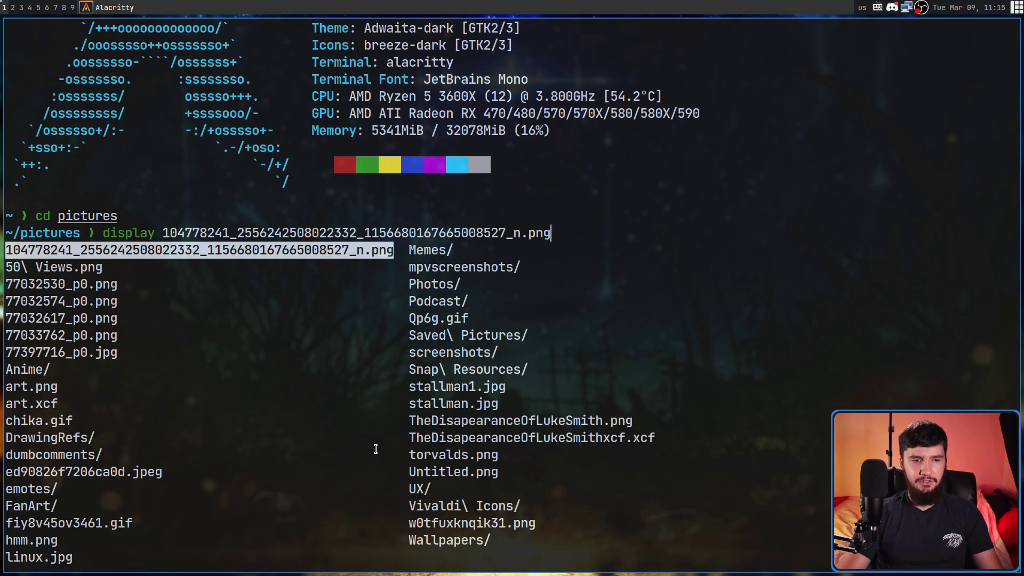
pyautogui.press('Return')
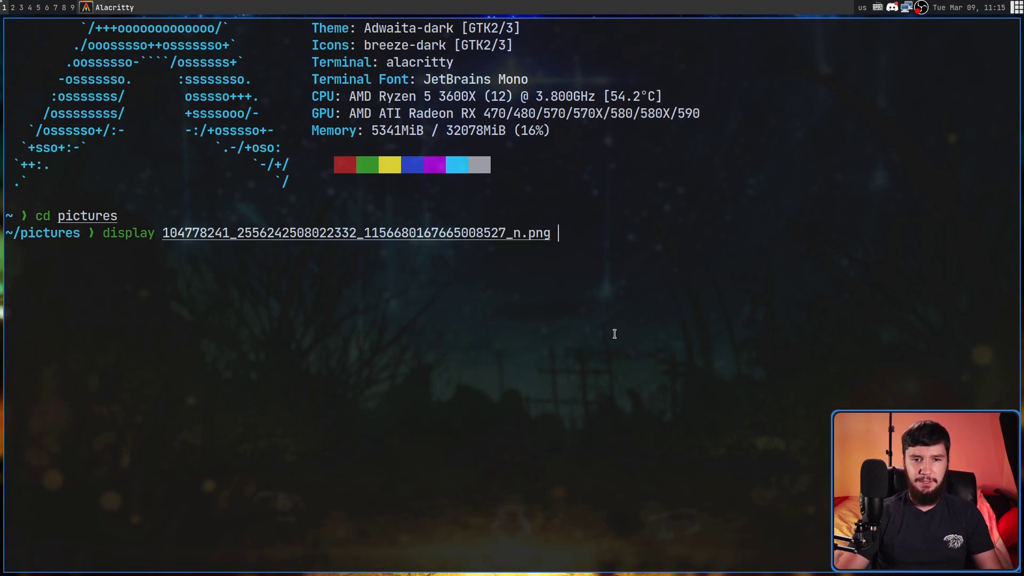
# Step: Clear the line and run magick display to show the default wizard logo
pyautogui.hotkey('ctrl', 'u')
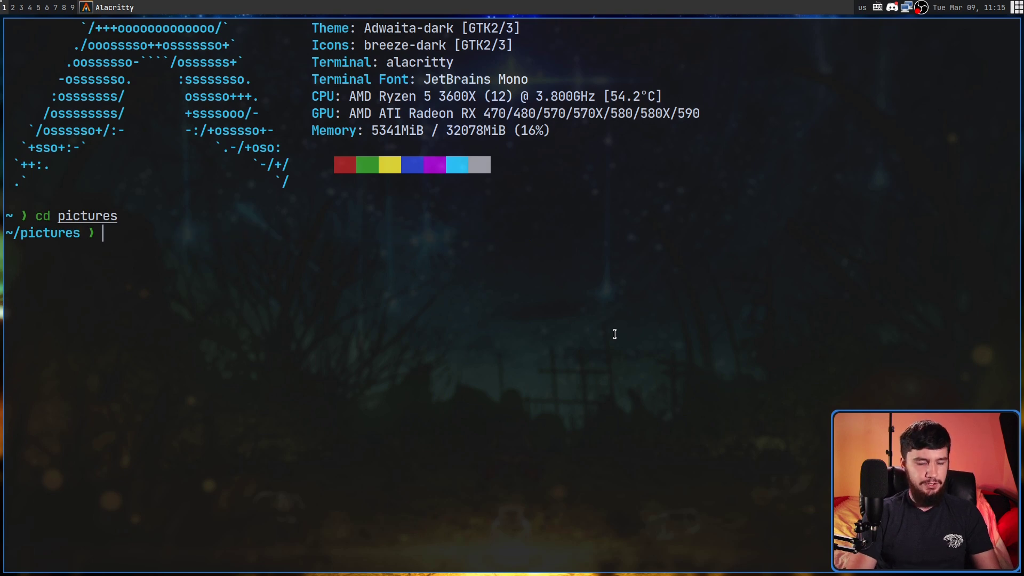
pyautogui.write('magick display')
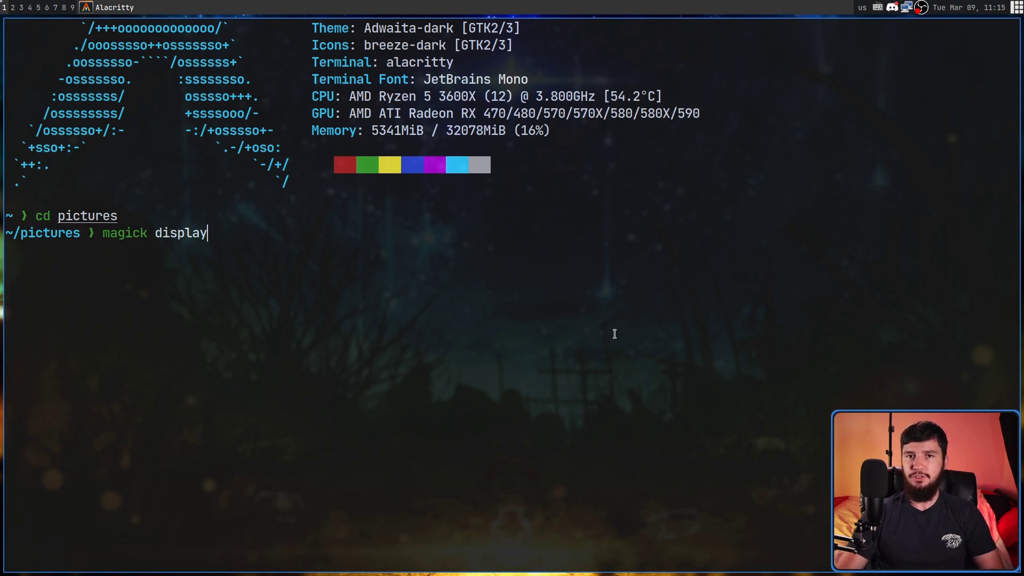
pyautogui.press('Return')
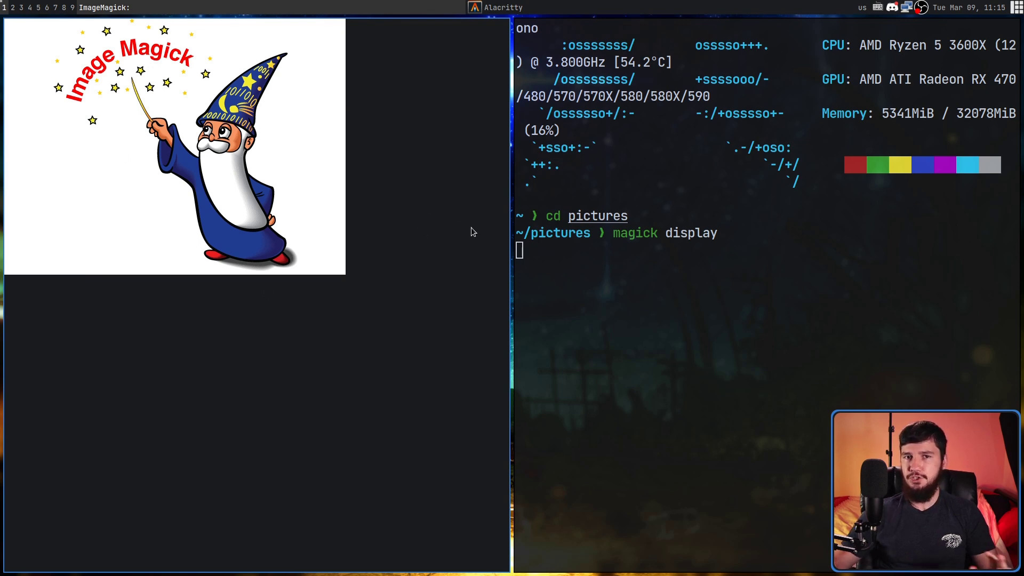
# Step: From the Commands widget choose File > New… to get the 640x480 size prompt
pyautogui.click(242, 170)
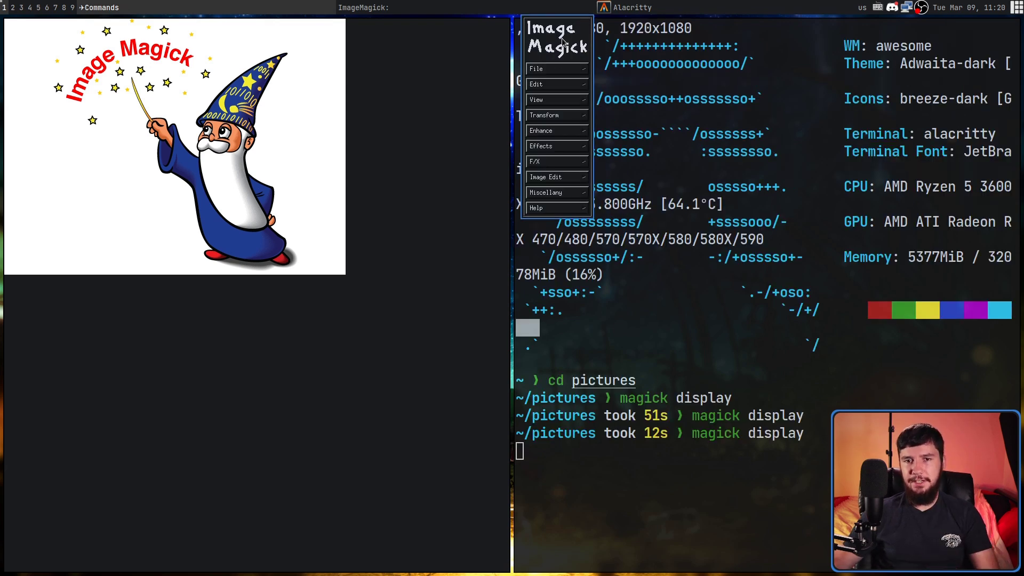
pyautogui.click(552, 75)
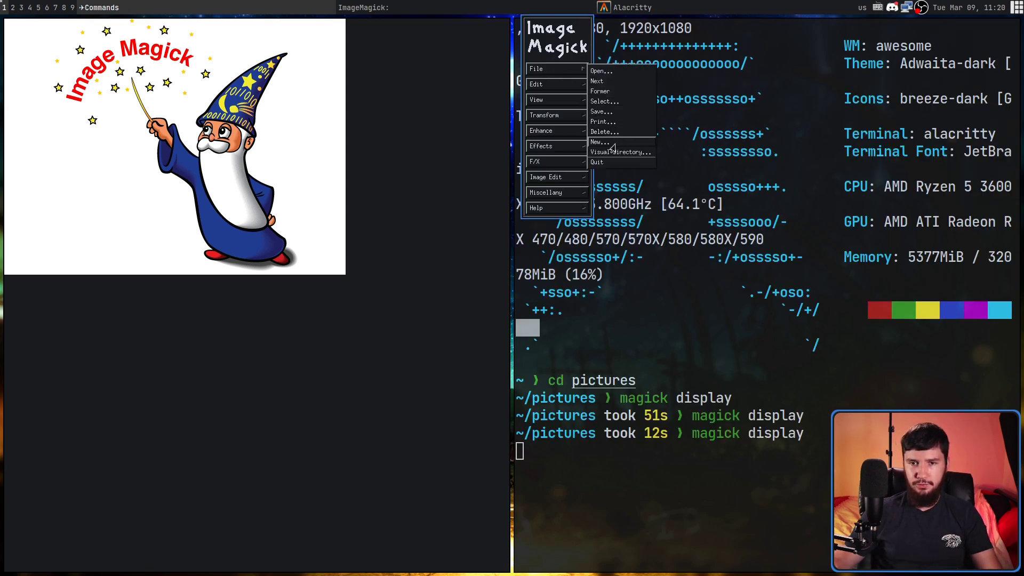
pyautogui.click(617, 143)
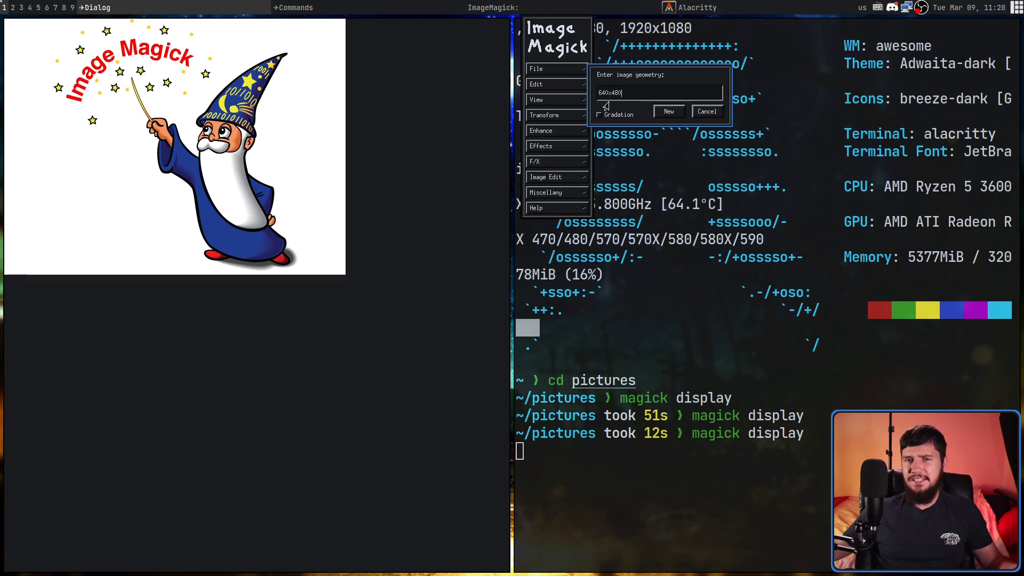
# Step: Accept 640x480 and pick white in the colour browser for the new canvas
pyautogui.click(669, 112)
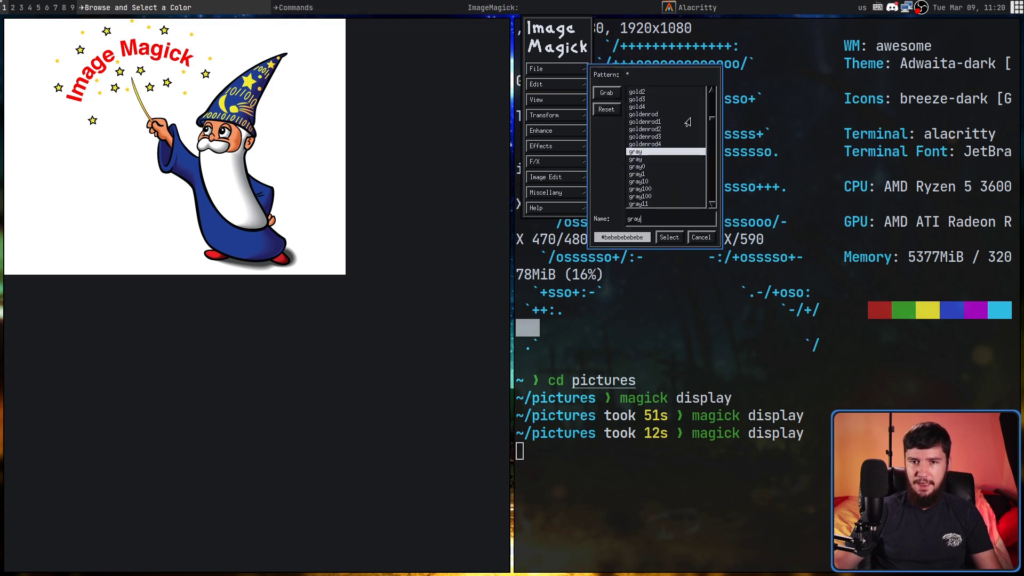
pyautogui.click(625, 241)
pyautogui.click(675, 223)
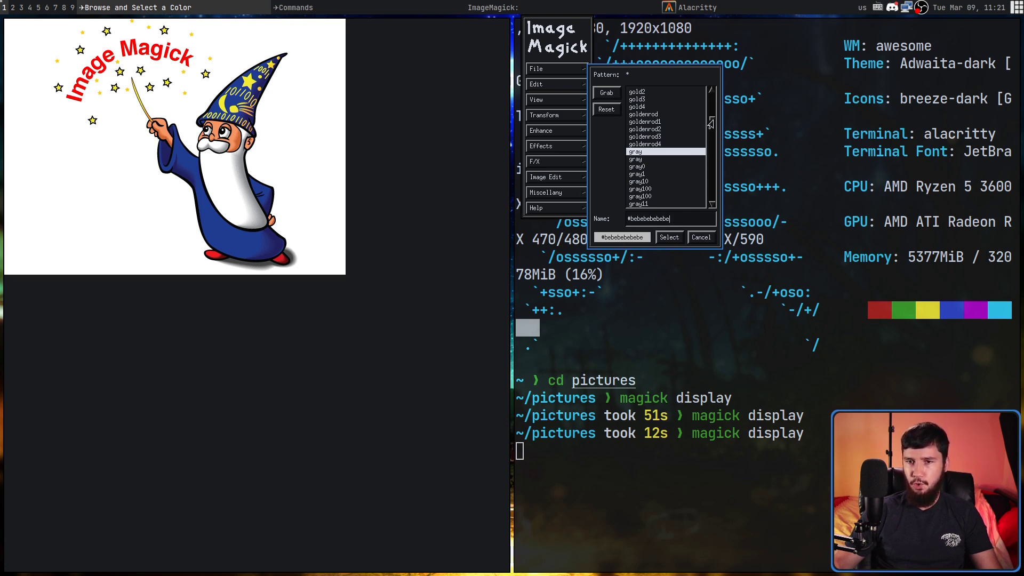
pyautogui.moveTo(711, 124); pyautogui.dragTo(710, 205)
pyautogui.click(639, 152)
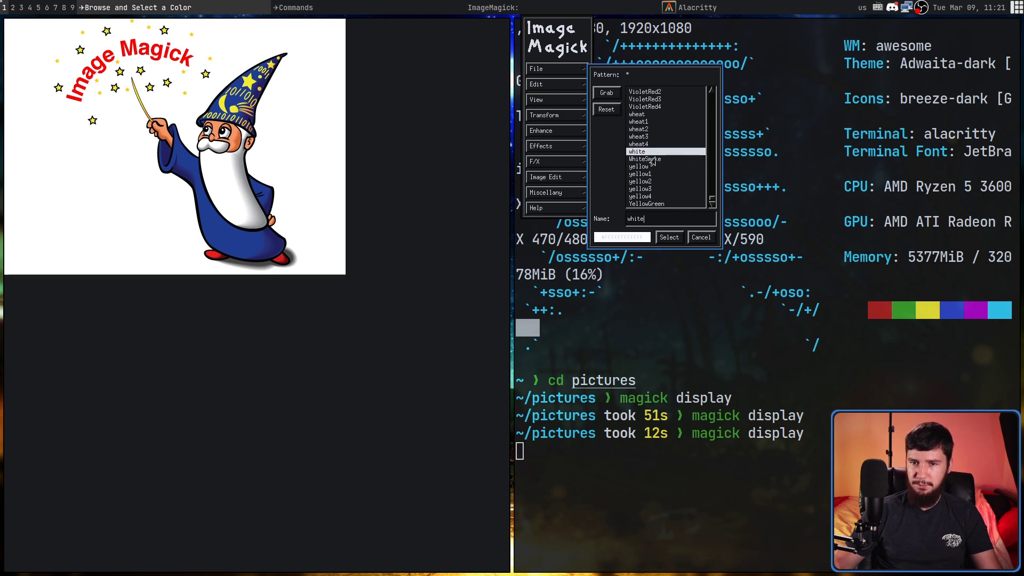
pyautogui.click(664, 240)
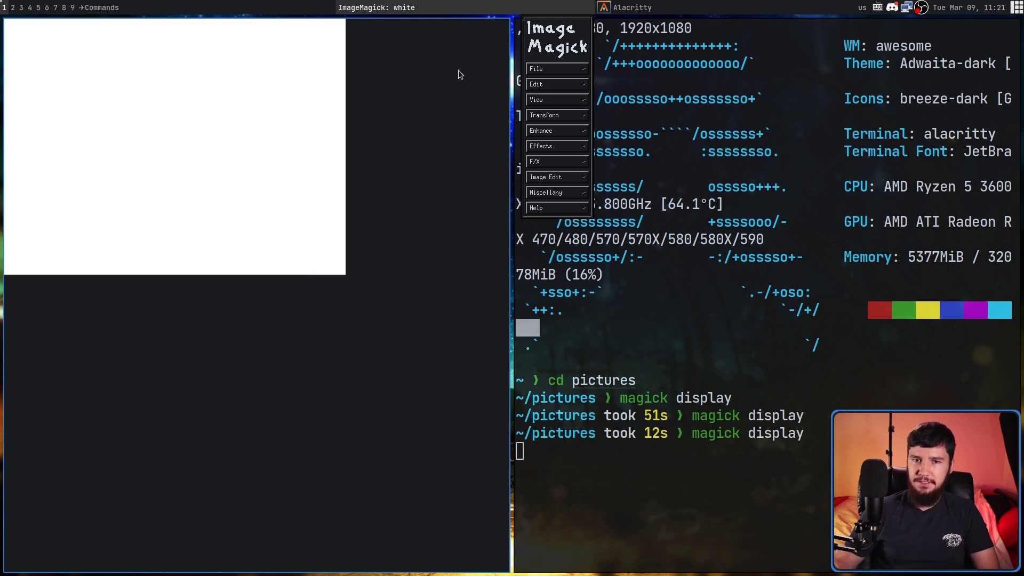
# Step: Open the File submenu for the white canvas in the Commands widget
pyautogui.click(566, 73)
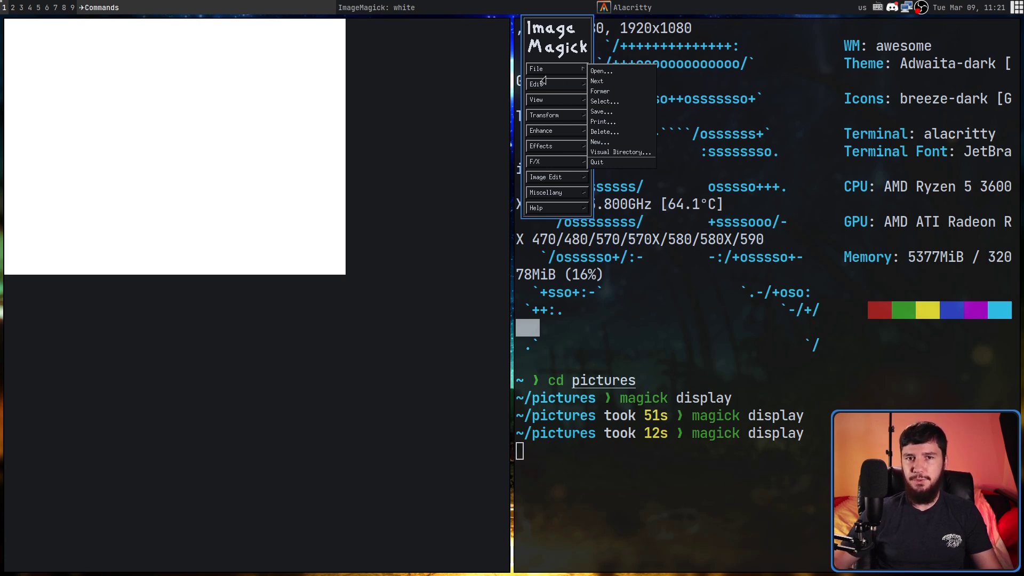
# Step: On workspace 2, find the magick display process in htop and kill it with SIGKILL
pyautogui.press('super+2')
pyautogui.press('super+Return')
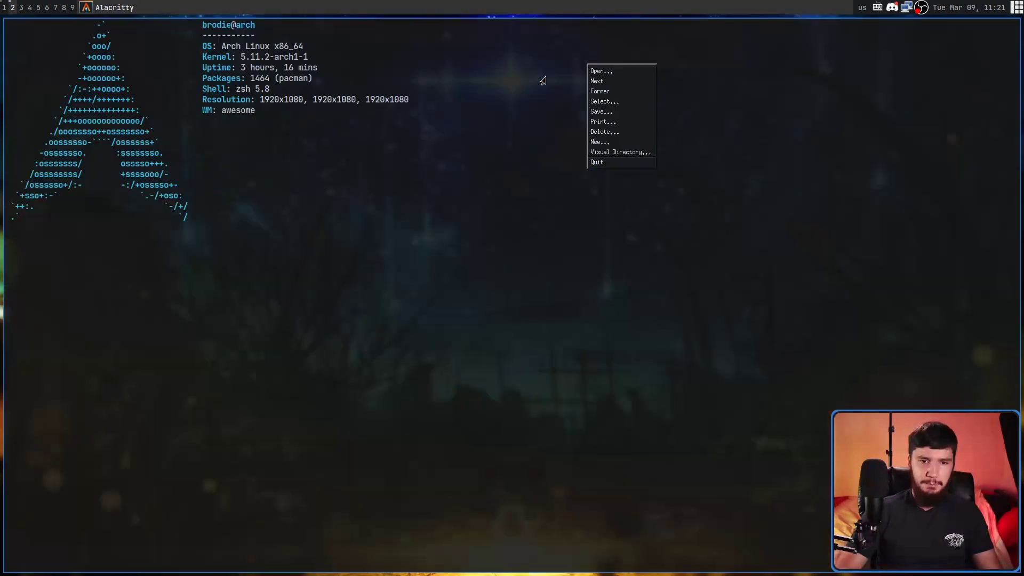
pyautogui.write('htop')
pyautogui.press('Return')
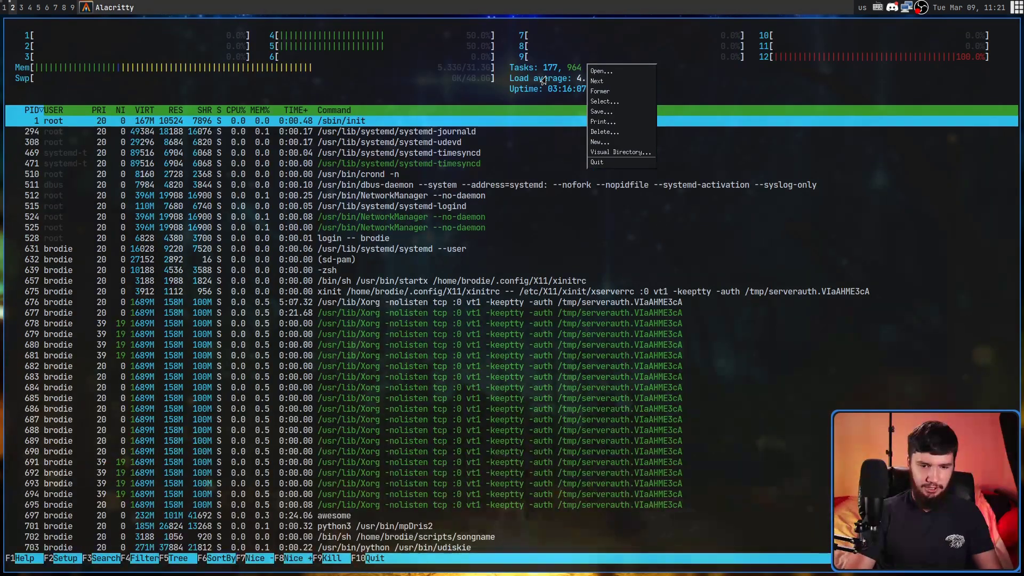
pyautogui.press('/')
pyautogui.write('magick')
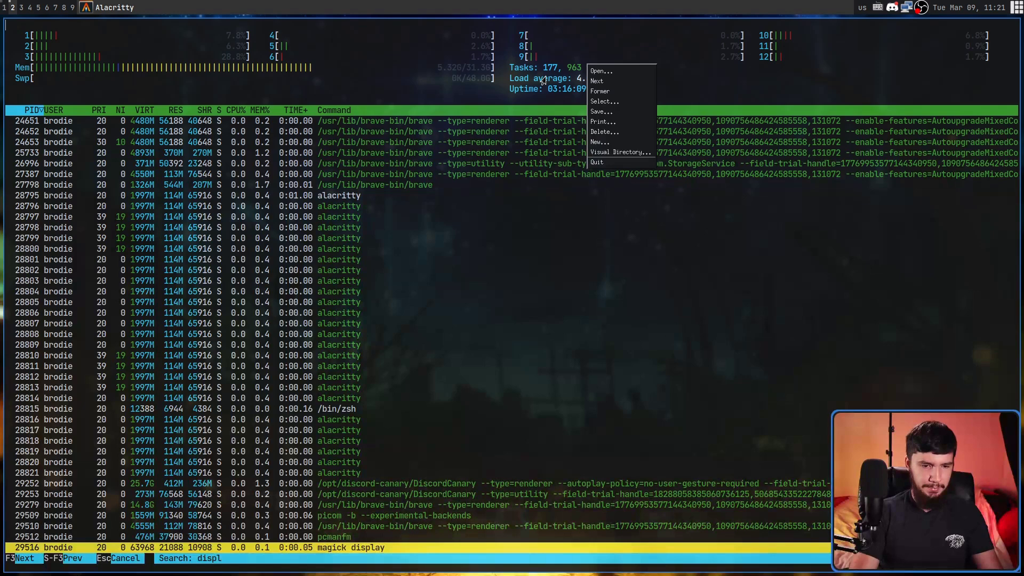
pyautogui.press('Return')
pyautogui.press('k')
pyautogui.press('9')
pyautogui.press('Return')
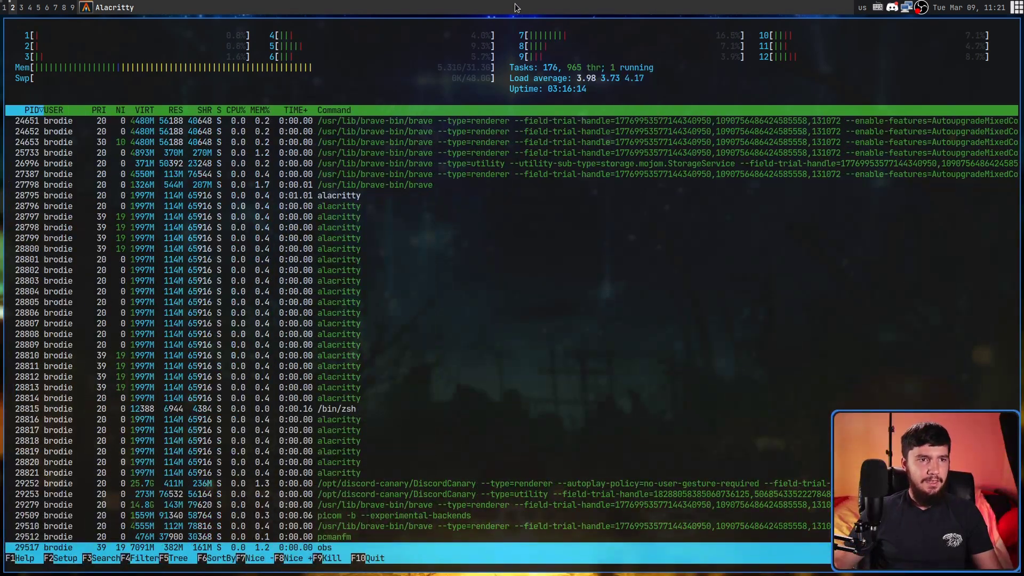
# Step: Back on workspace 1, rerun the magick display command
pyautogui.press('super+1')
pyautogui.press('Up')
pyautogui.press('Return')
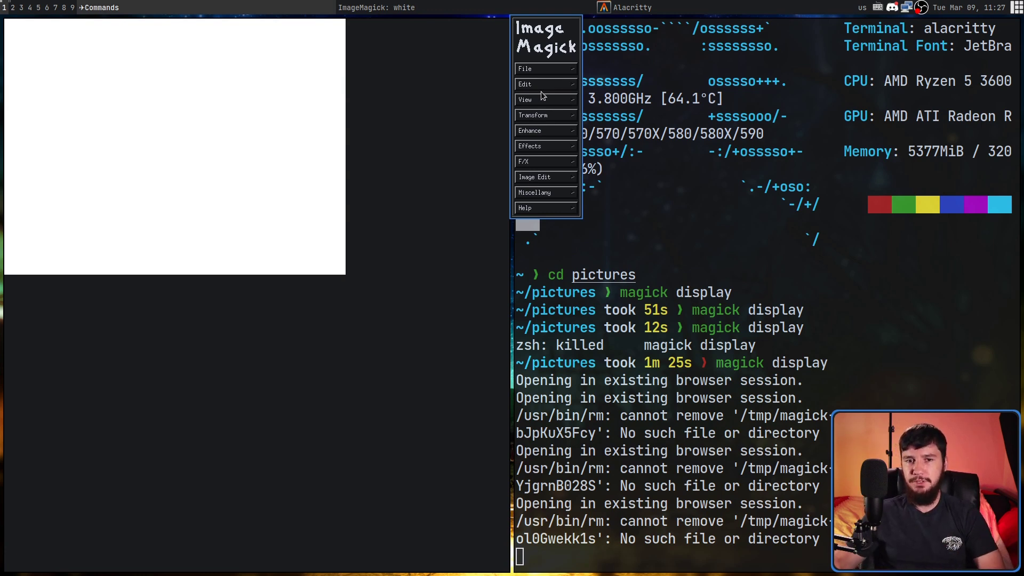
pyautogui.click(543, 208)
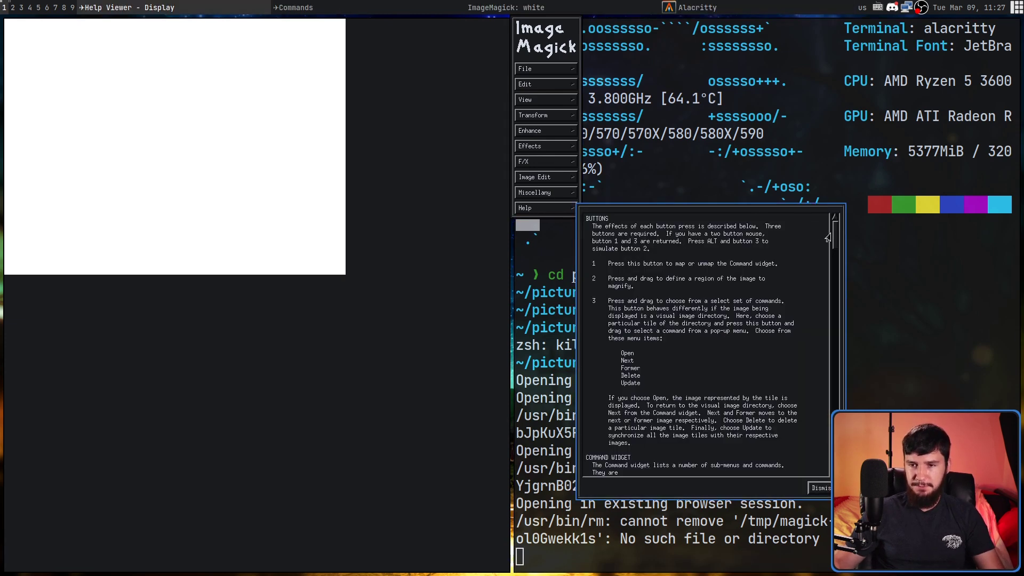
pyautogui.moveTo(832, 235); pyautogui.dragTo(834, 443)
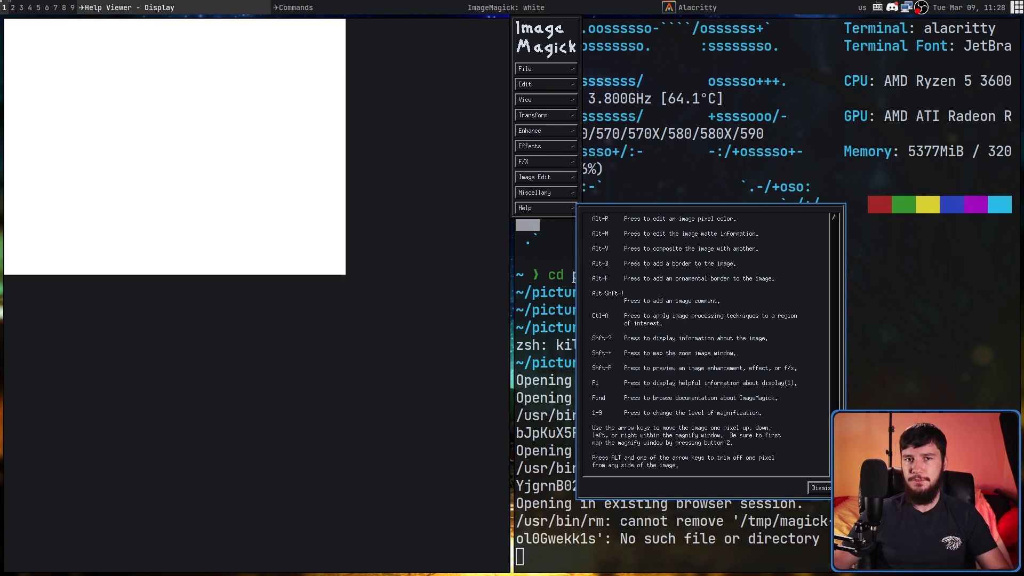
pyautogui.click(818, 488)
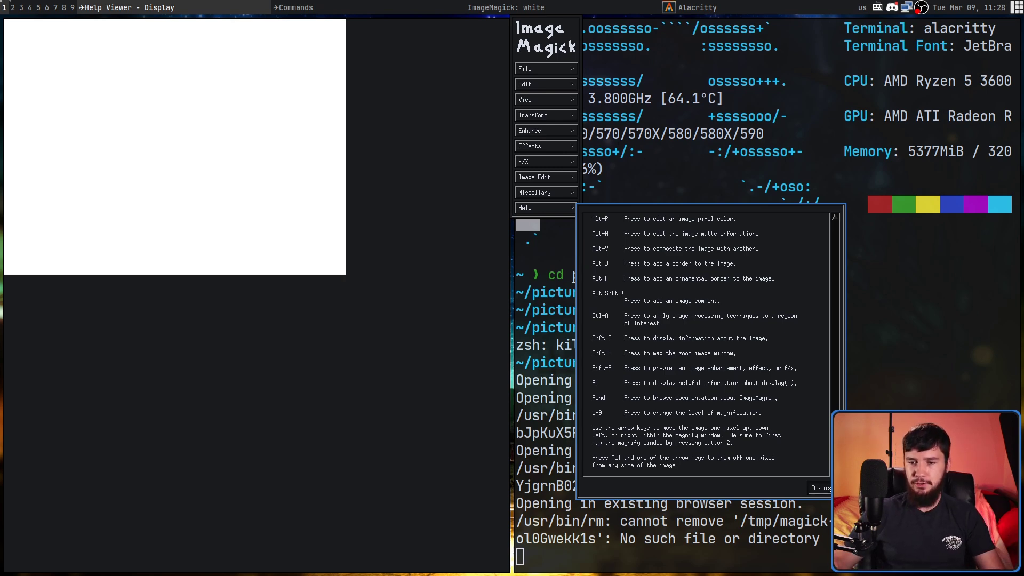
pyautogui.click(560, 208)
pyautogui.click(611, 221)
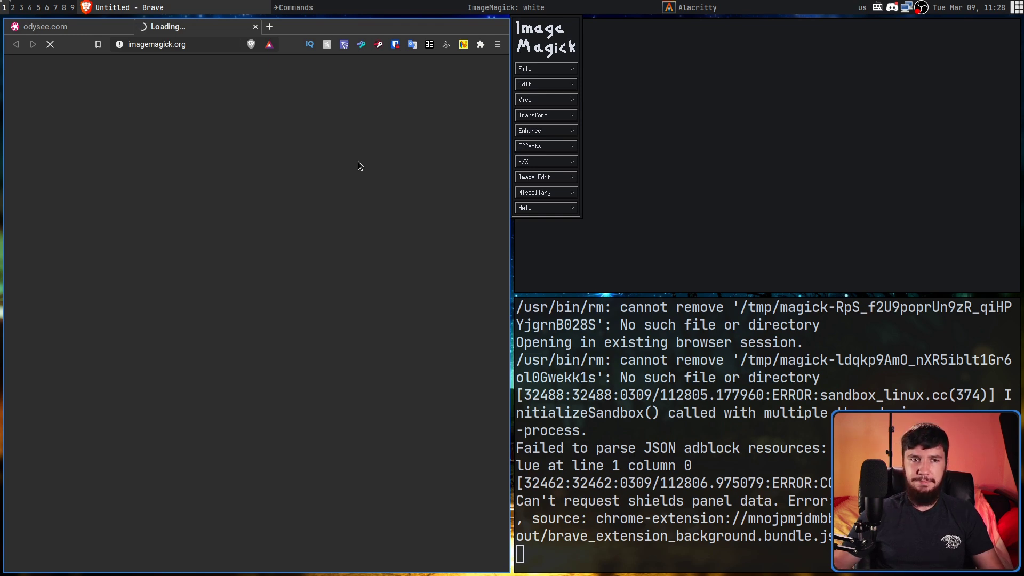
pyautogui.press('super+shift+c')
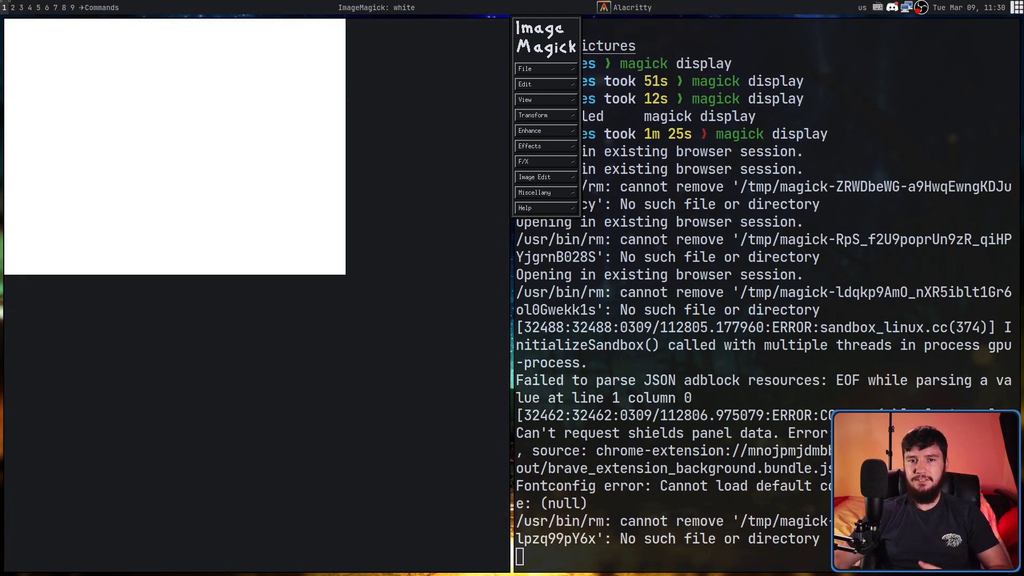
# Step: Enter Image Edit > Draw and drag an outlined rectangle in the canvas's upper left
pyautogui.click(547, 181)
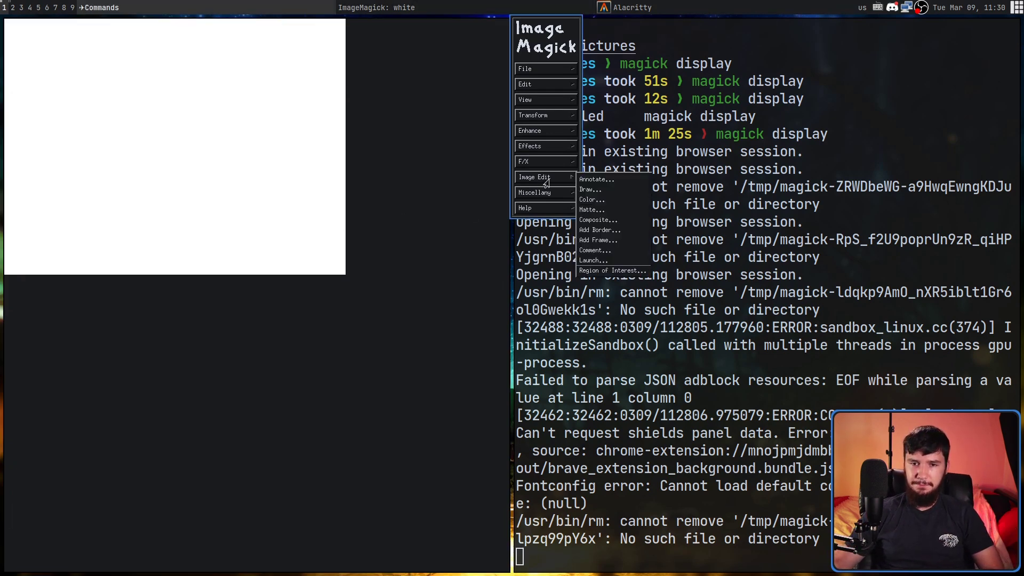
pyautogui.click(598, 192)
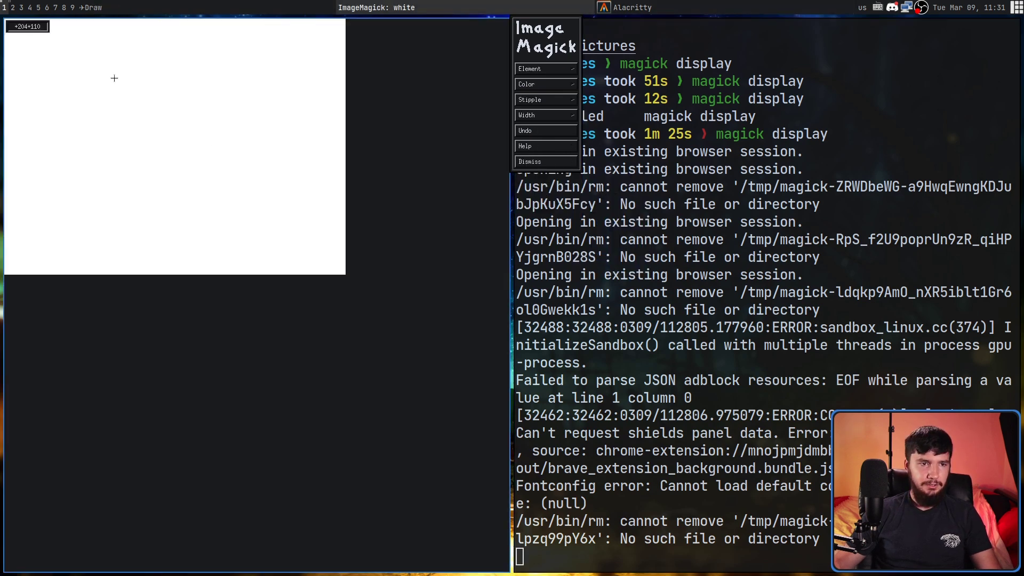
pyautogui.click(552, 70)
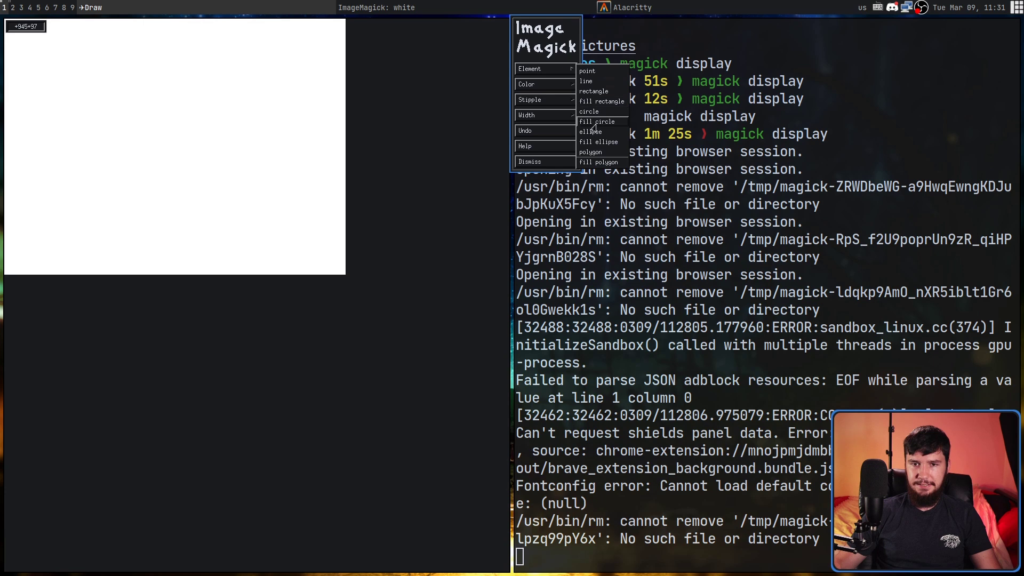
pyautogui.click(604, 96)
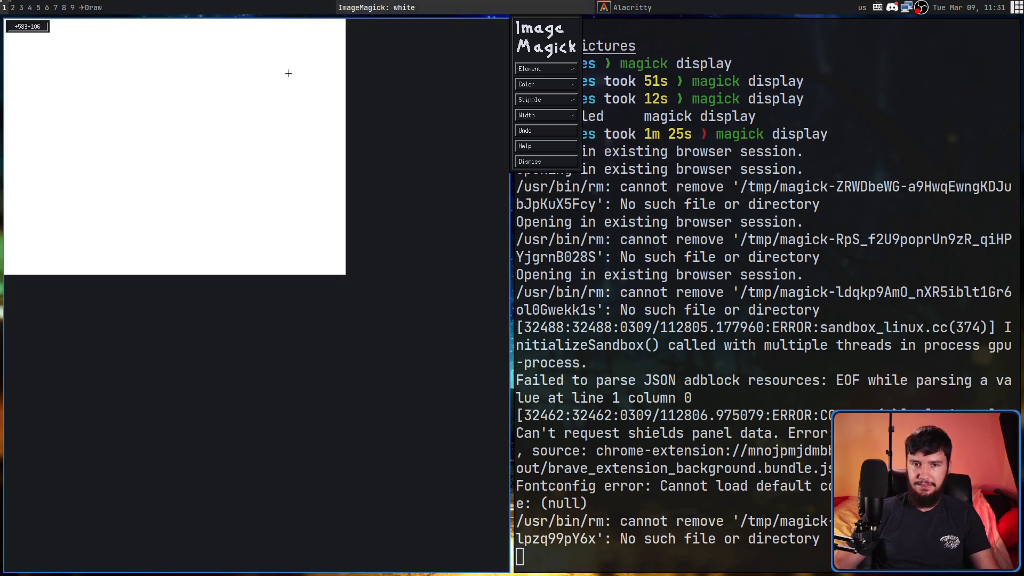
pyautogui.moveTo(29, 50); pyautogui.dragTo(176, 175)
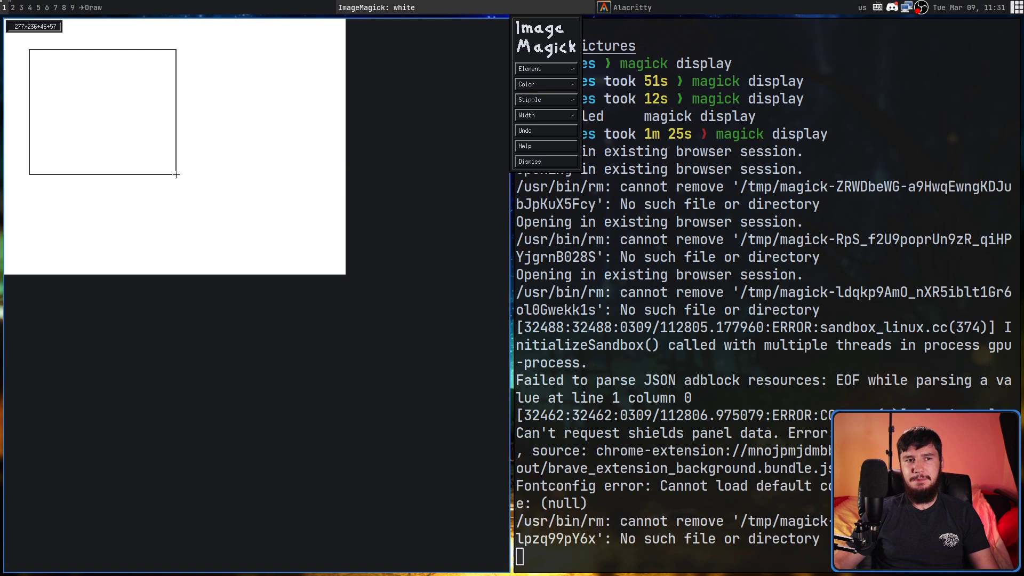
# Step: Draw a solid black filled rectangle on the right, then open the colour browser
pyautogui.click(572, 69)
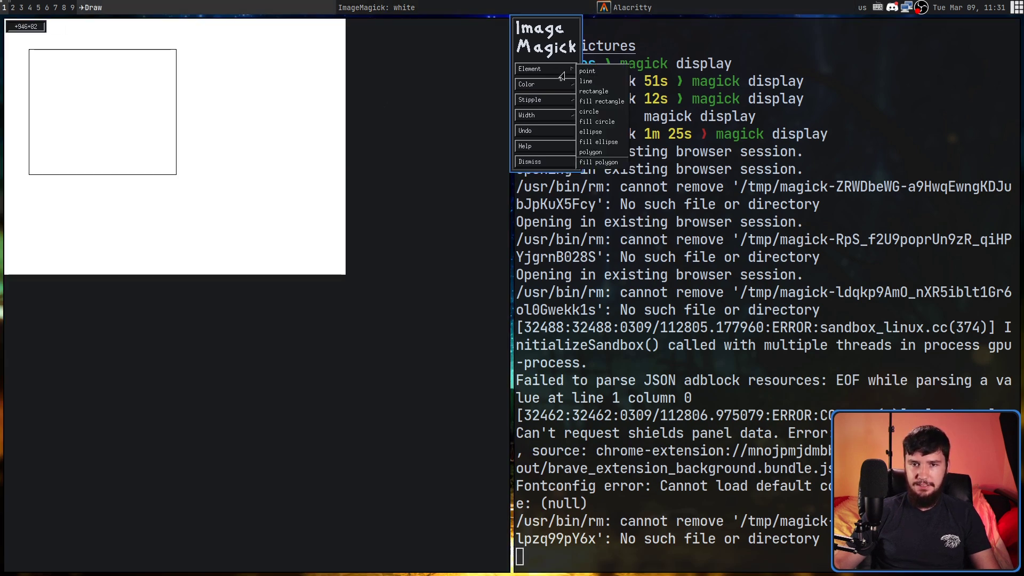
pyautogui.click(606, 106)
pyautogui.moveTo(223, 54); pyautogui.dragTo(334, 175)
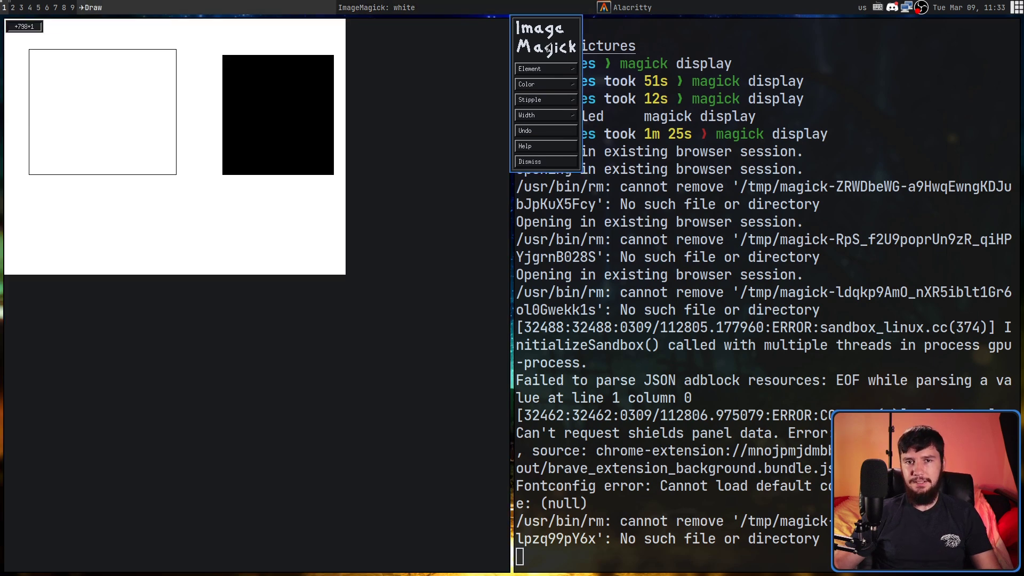
pyautogui.click(545, 84)
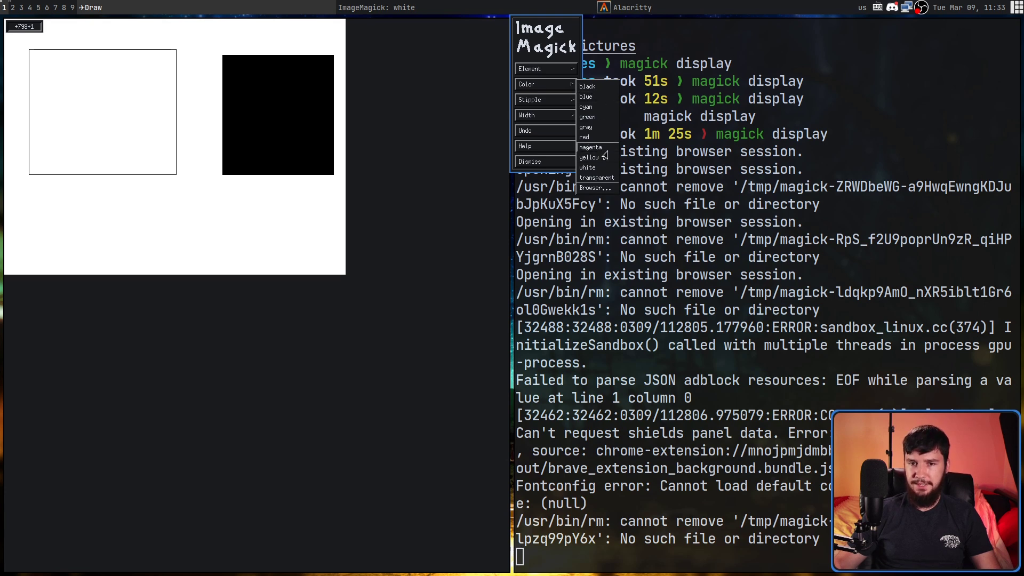
pyautogui.click(592, 187)
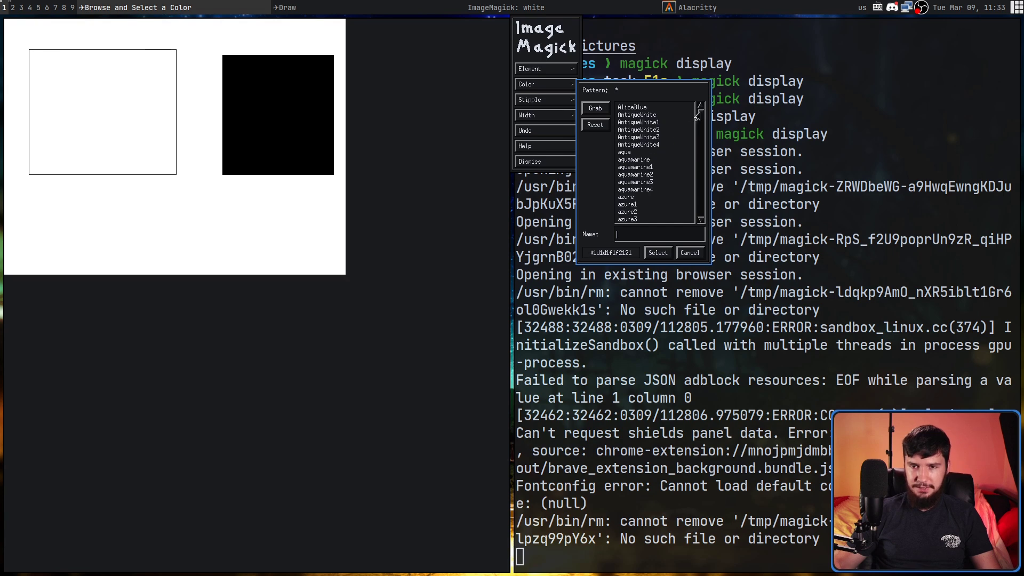
# Step: Select ForestGreen and drag a large filled ellipse circle over both rectangles
pyautogui.moveTo(696, 115); pyautogui.dragTo(701, 135)
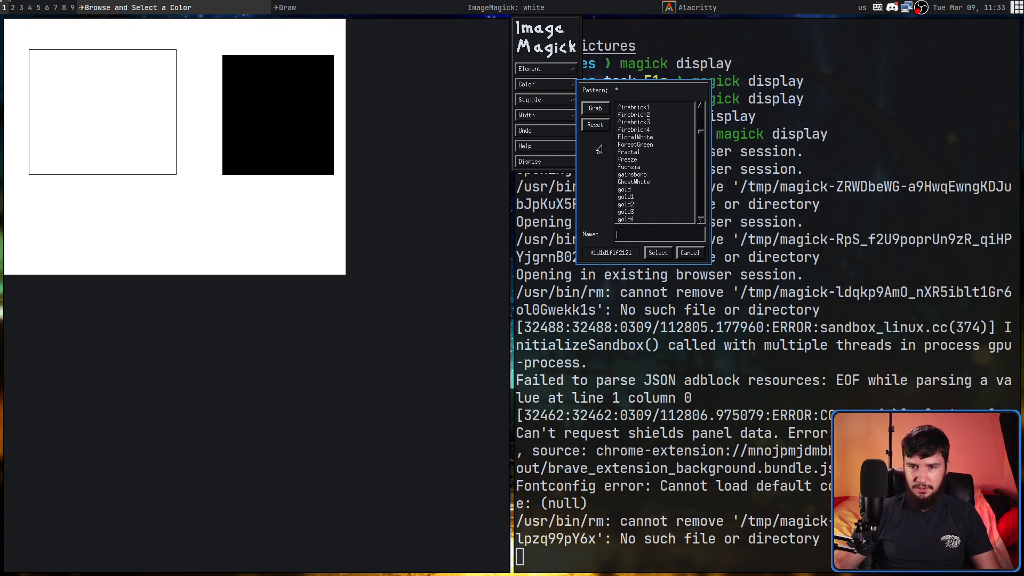
pyautogui.click(634, 145)
pyautogui.click(658, 252)
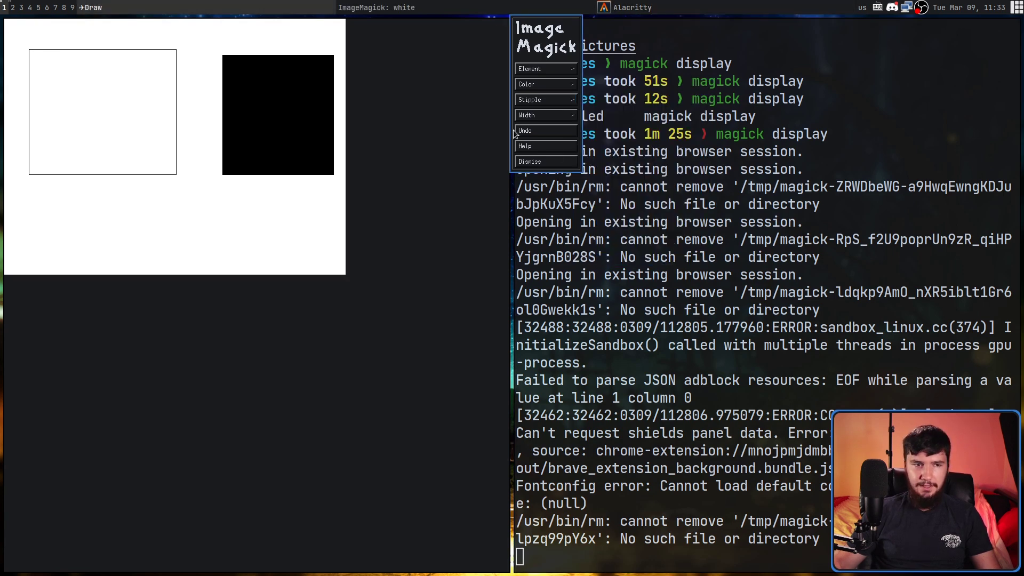
pyautogui.click(557, 69)
pyautogui.click(597, 143)
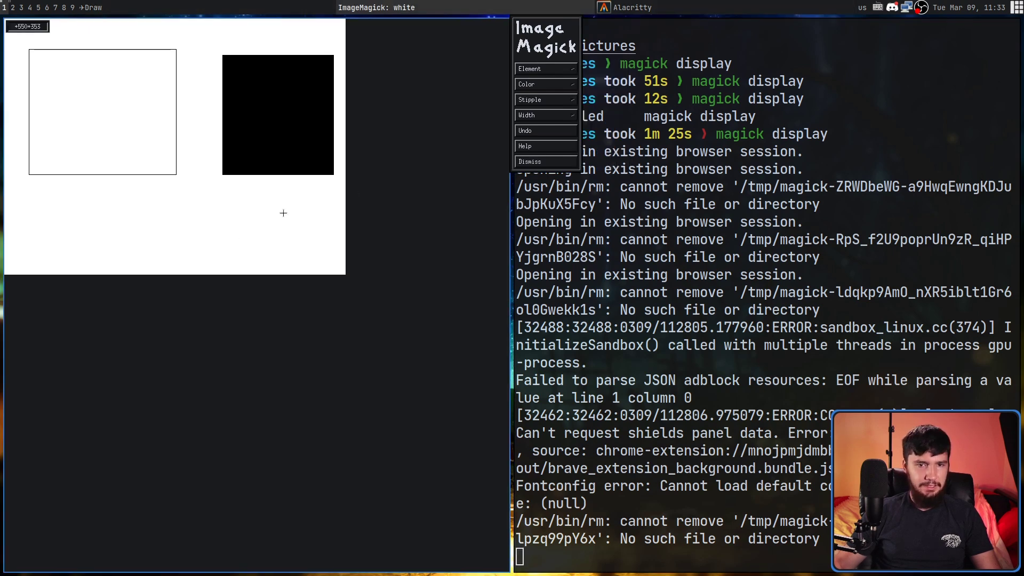
pyautogui.moveTo(250, 235); pyautogui.dragTo(89, 84)
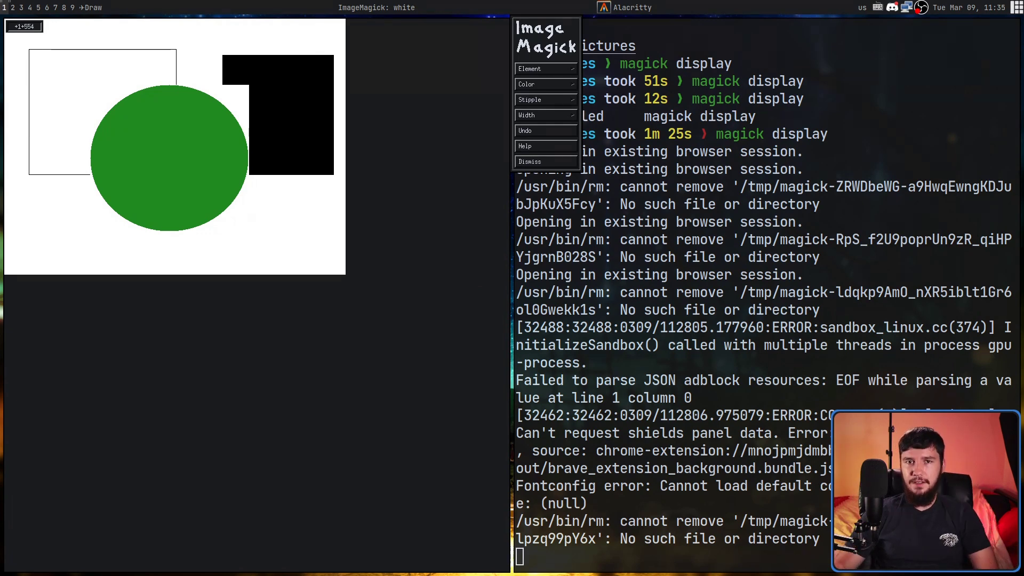
pyautogui.click(557, 119)
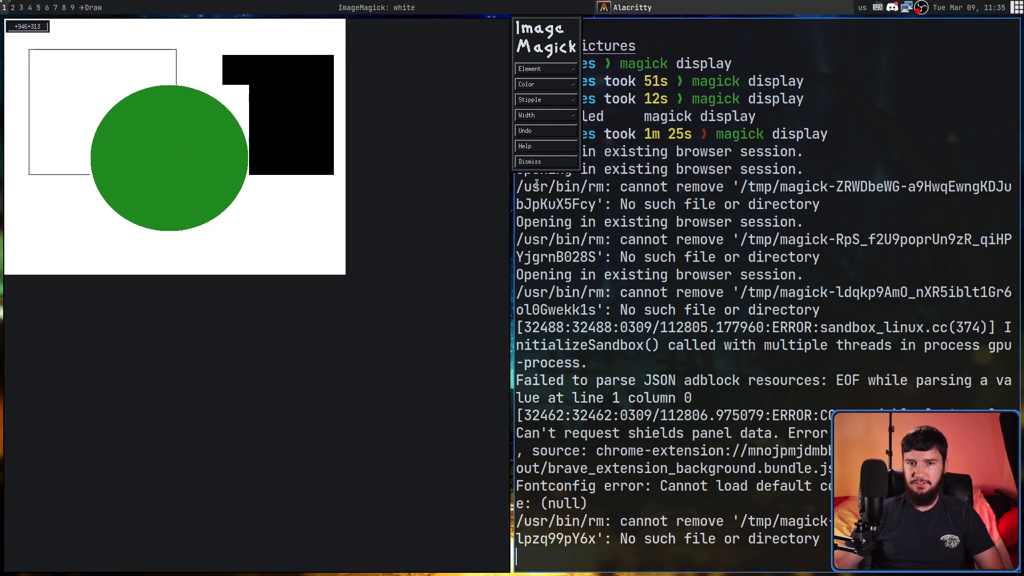
# Step: Annotate the top centre of the canvas with the text 'This is art'
pyautogui.click(532, 161)
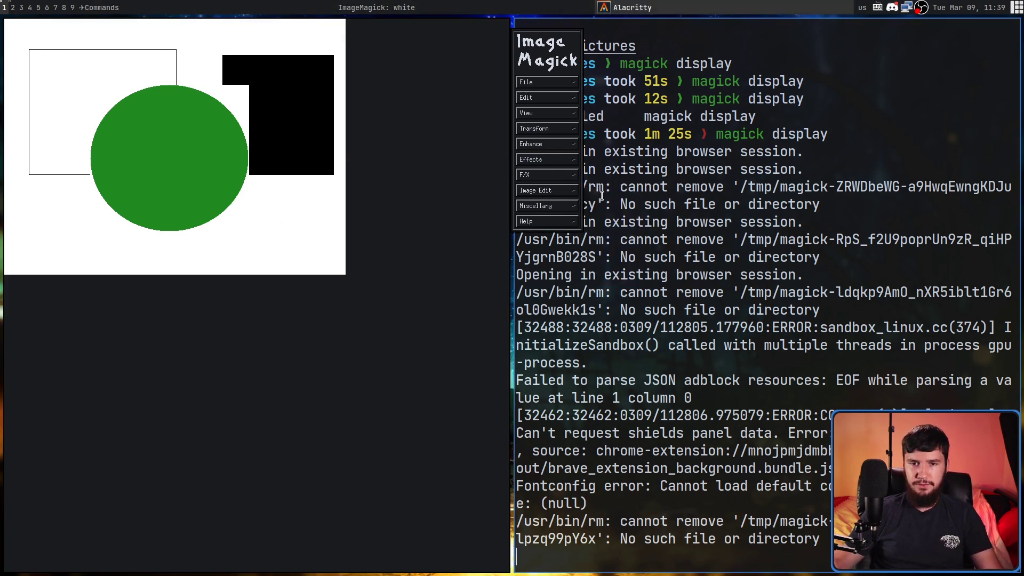
pyautogui.press('a')
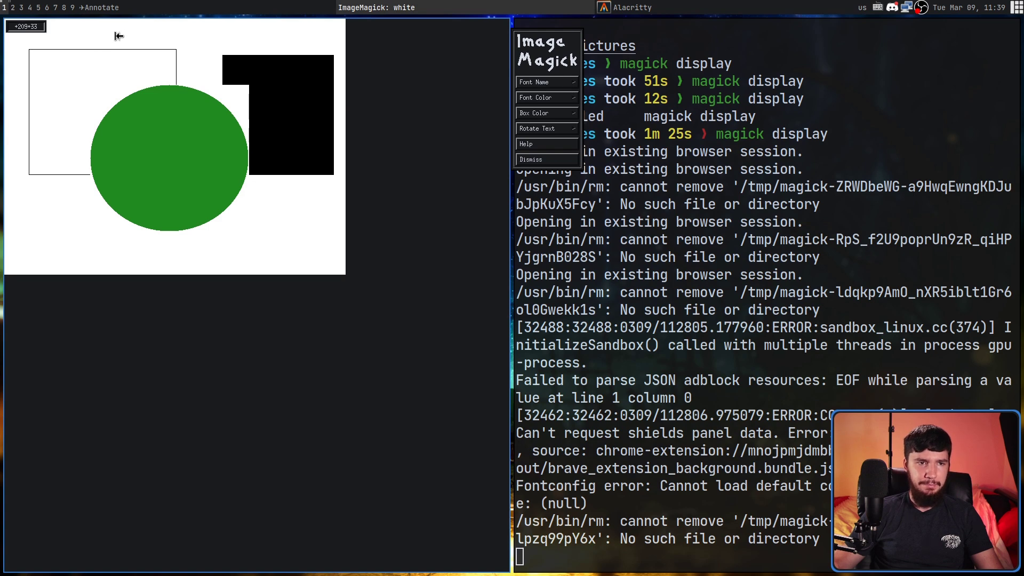
pyautogui.click(118, 35)
pyautogui.write('This')
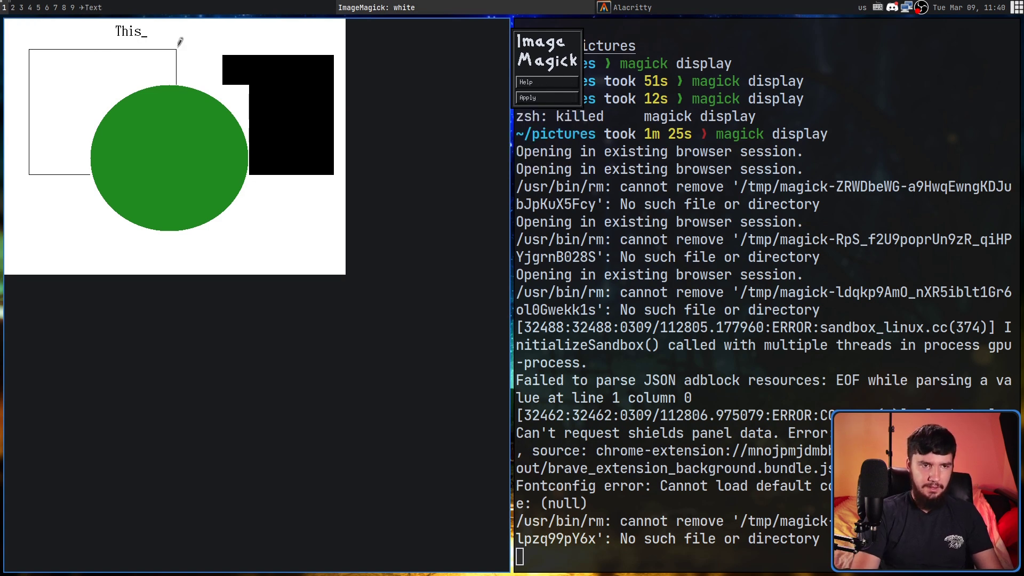
pyautogui.write(' is art')
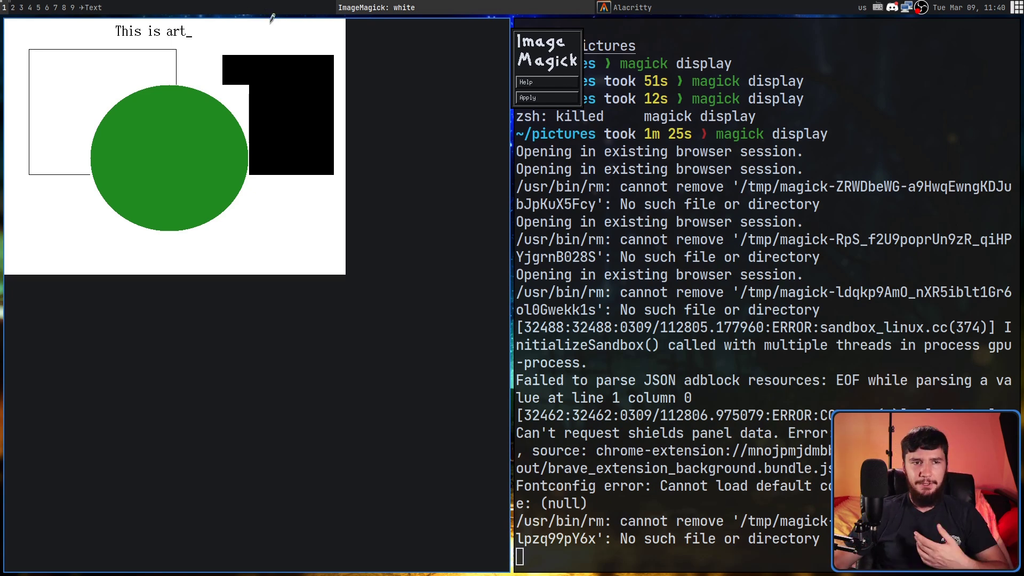
pyautogui.click(537, 100)
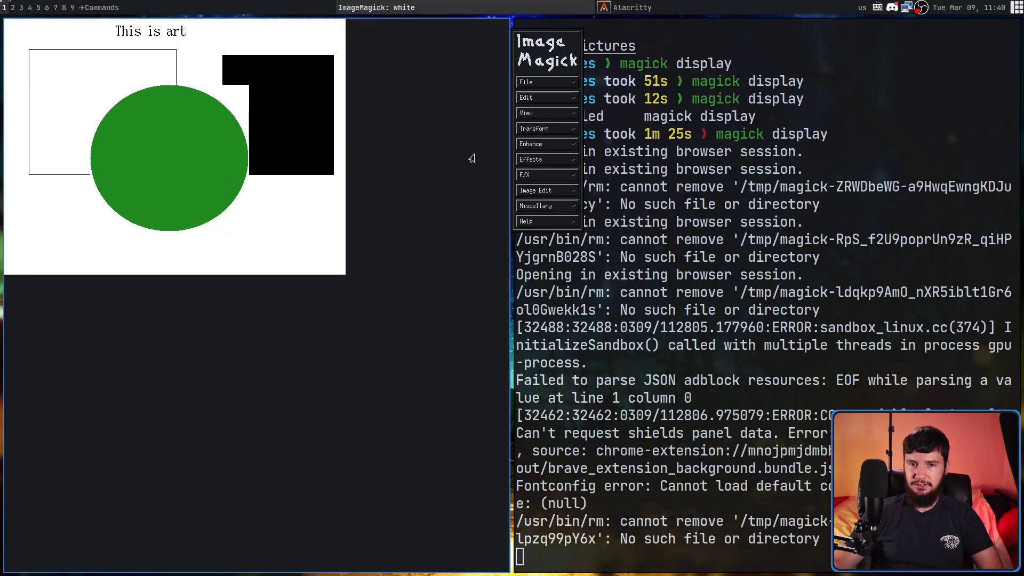
# Step: Set the image brightness to 170 percent
pyautogui.click(533, 149)
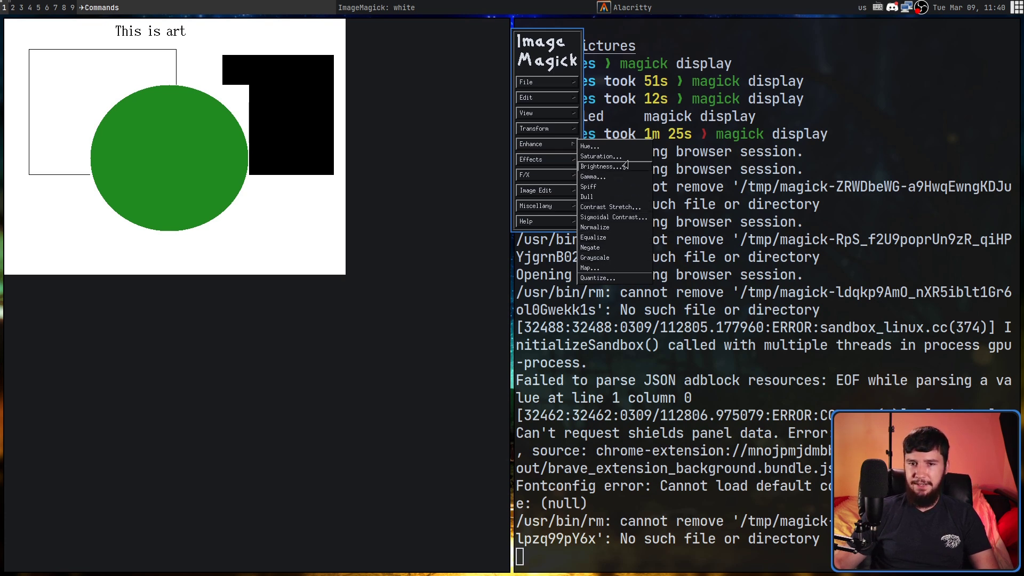
pyautogui.click(605, 167)
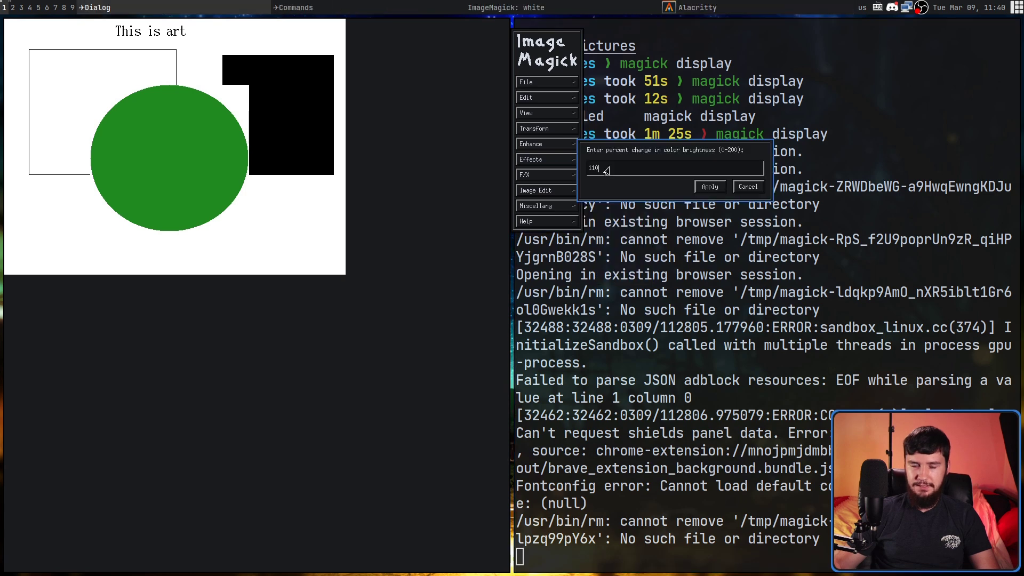
pyautogui.press('BackSpace')
pyautogui.press('BackSpace')
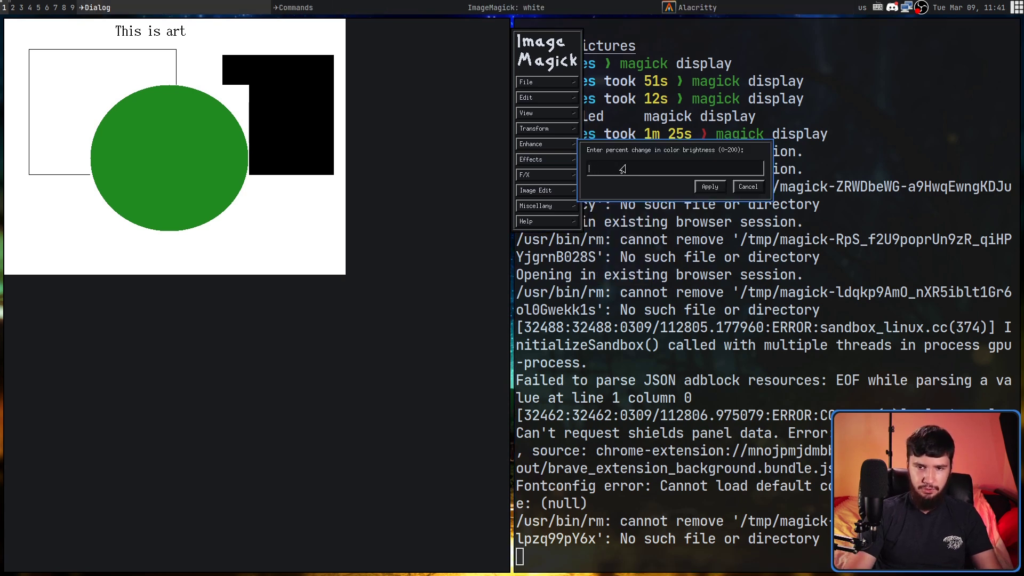
pyautogui.write('170')
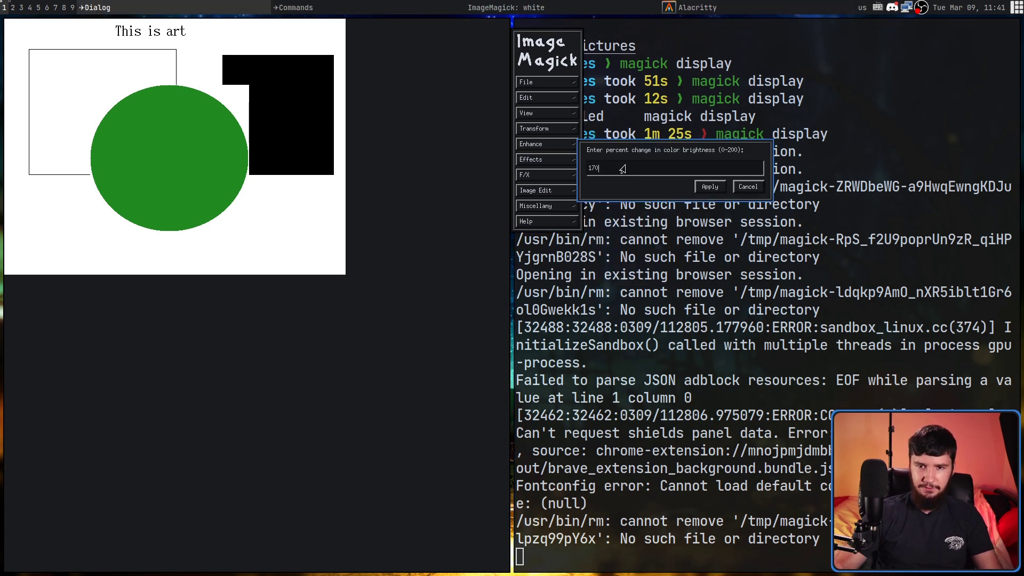
pyautogui.click(710, 187)
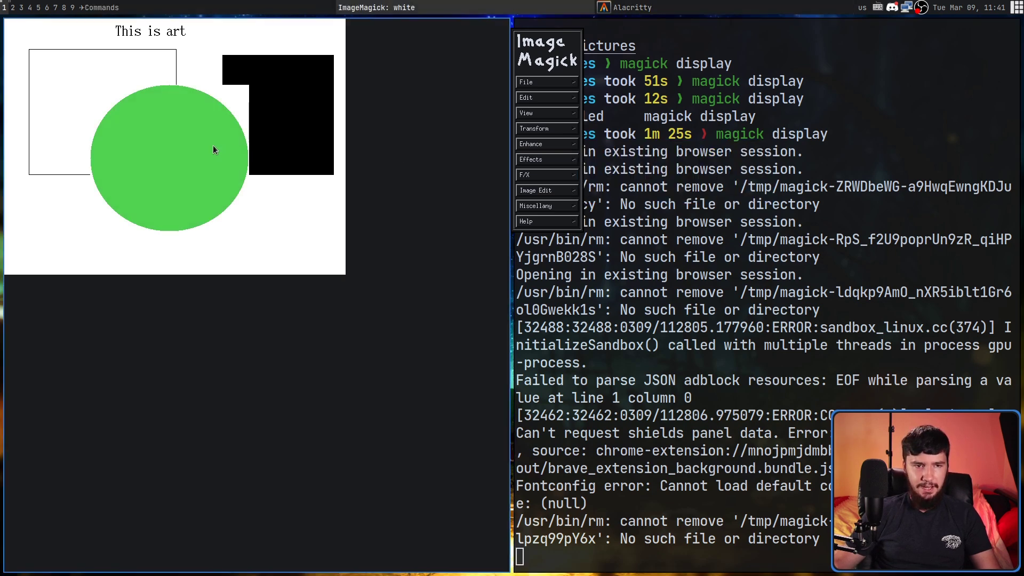
# Step: Boost the colour saturation to 200 percent
pyautogui.click(550, 150)
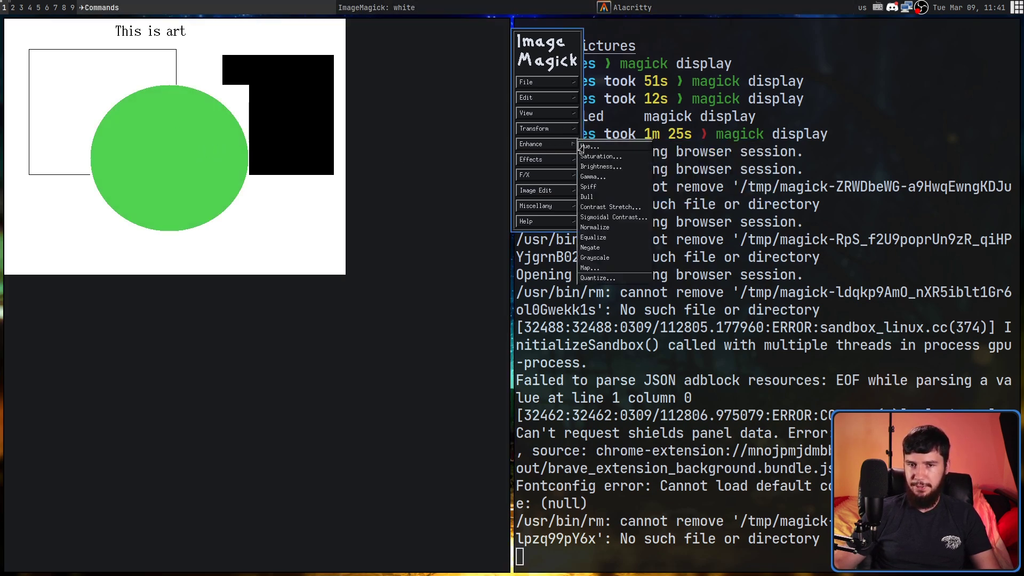
pyautogui.click(612, 158)
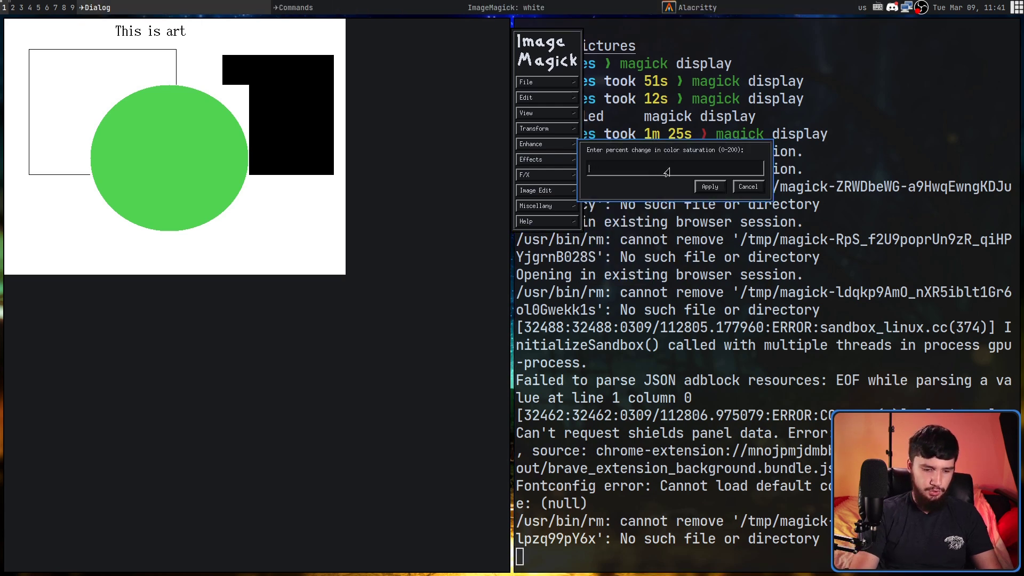
pyautogui.write('200')
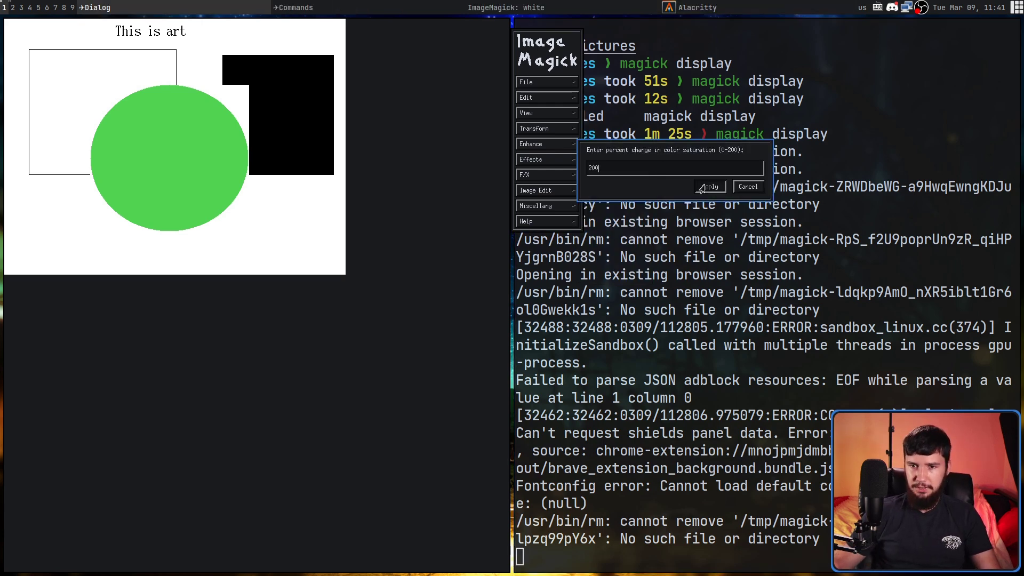
pyautogui.click(713, 187)
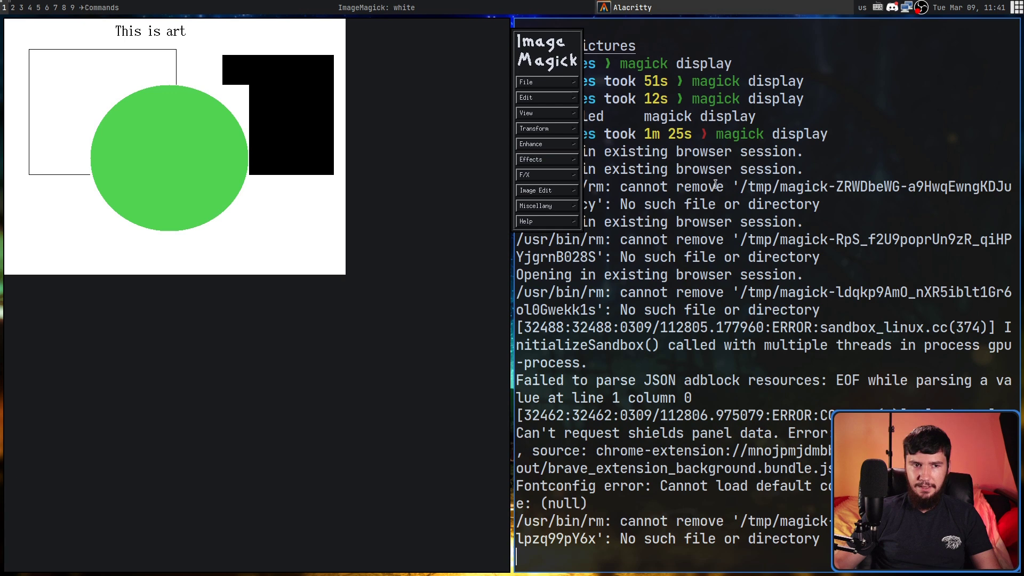
# Step: Change the hue to 60, turning the green circle yellow
pyautogui.click(554, 145)
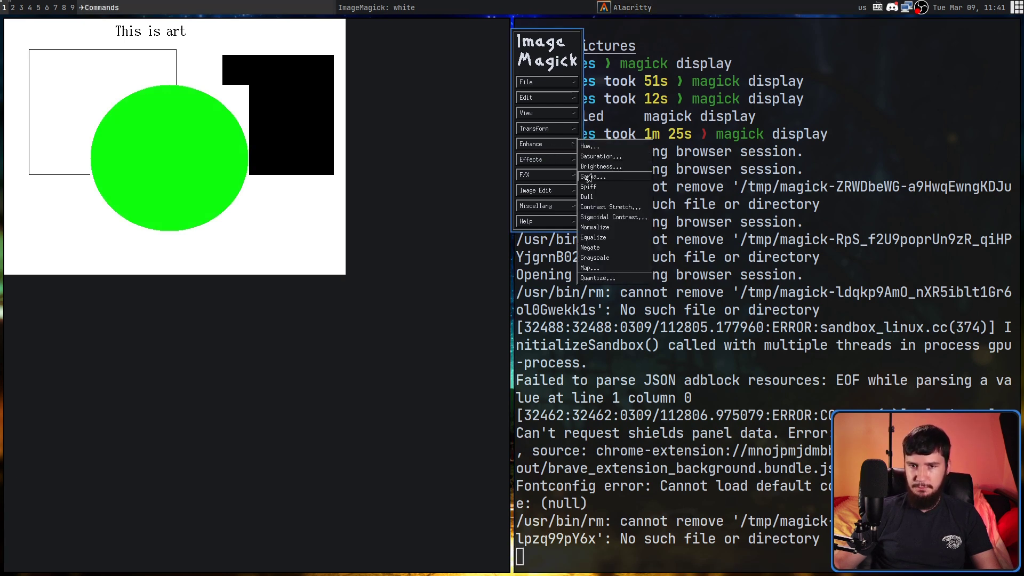
pyautogui.click(589, 146)
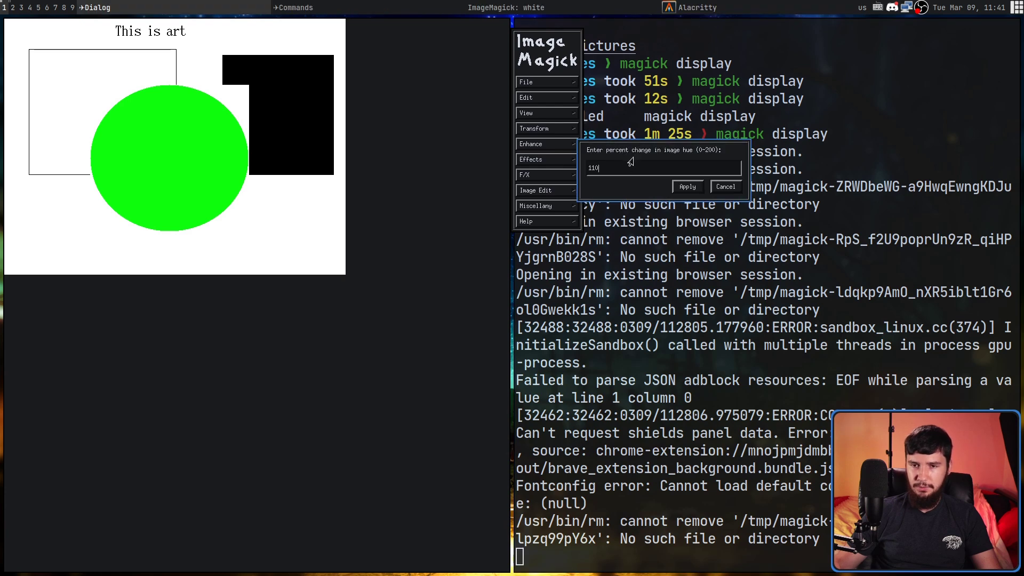
pyautogui.press('BackSpace')
pyautogui.press('BackSpace')
pyautogui.press('BackSpace')
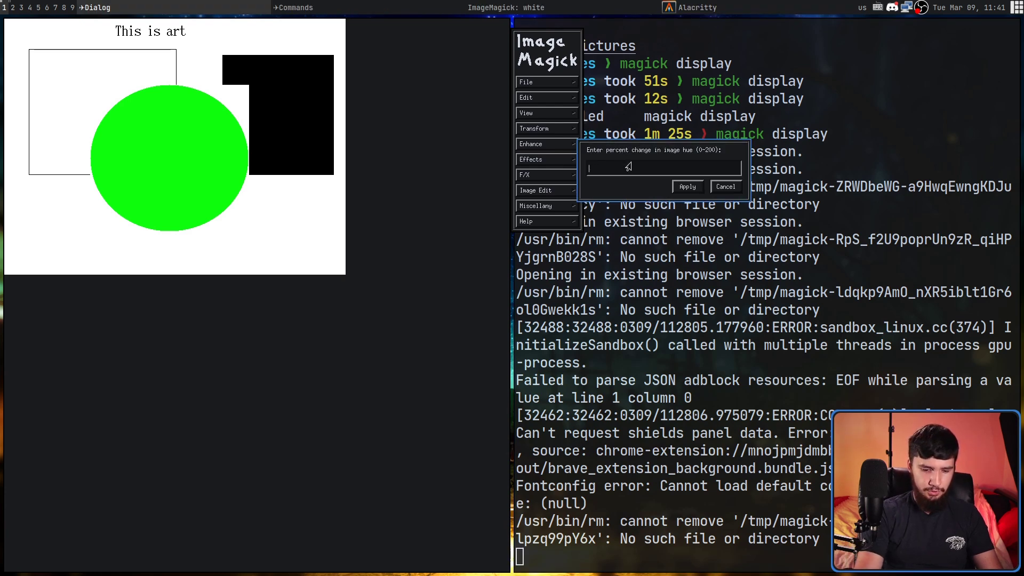
pyautogui.write('60')
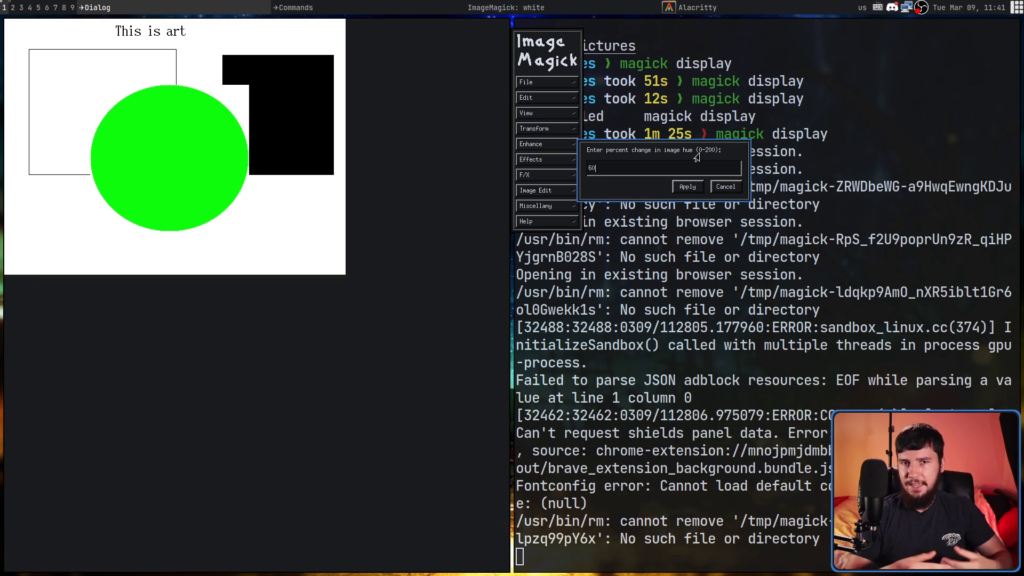
pyautogui.click(687, 188)
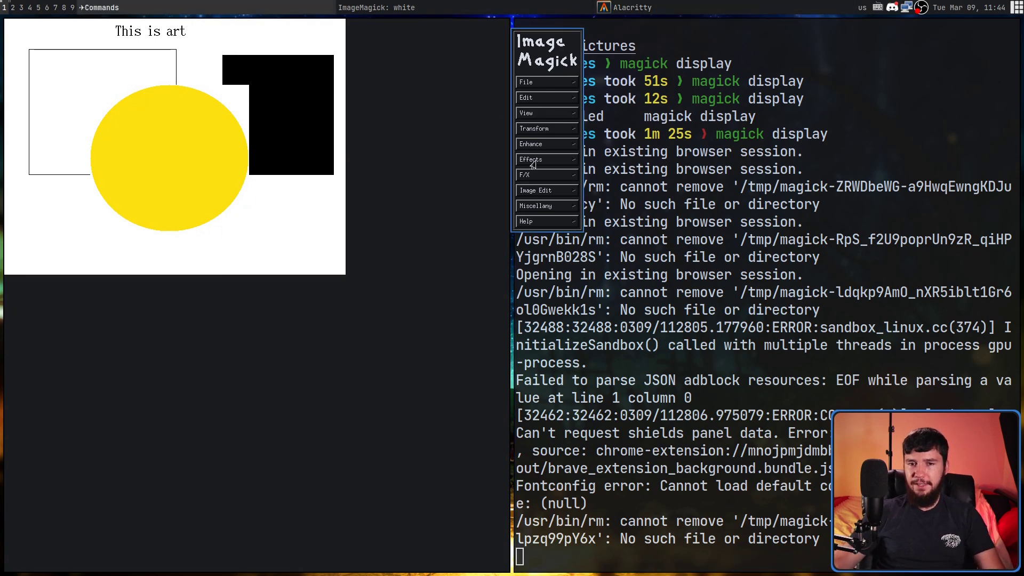
pyautogui.click(532, 163)
pyautogui.click(535, 175)
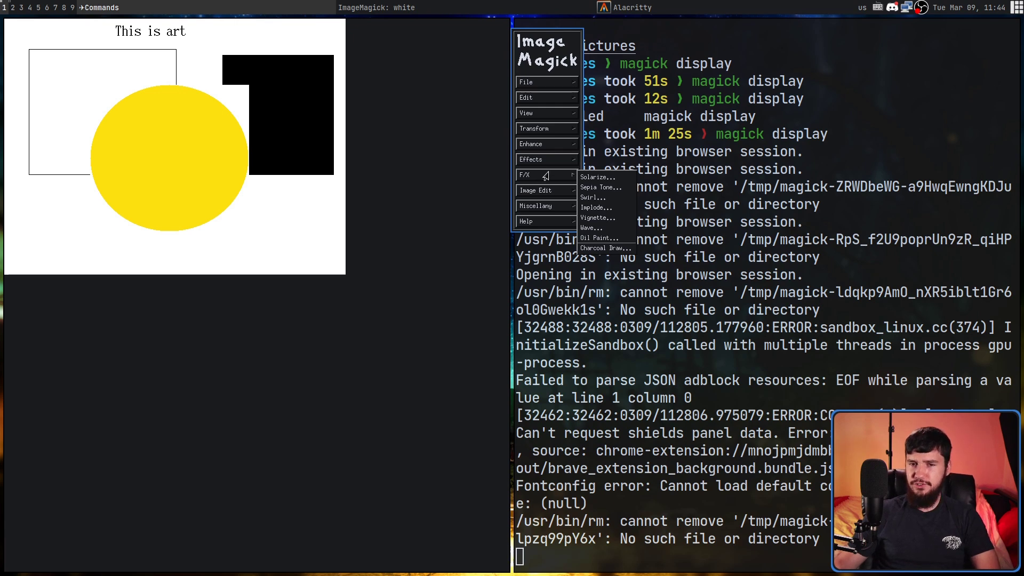
pyautogui.click(546, 162)
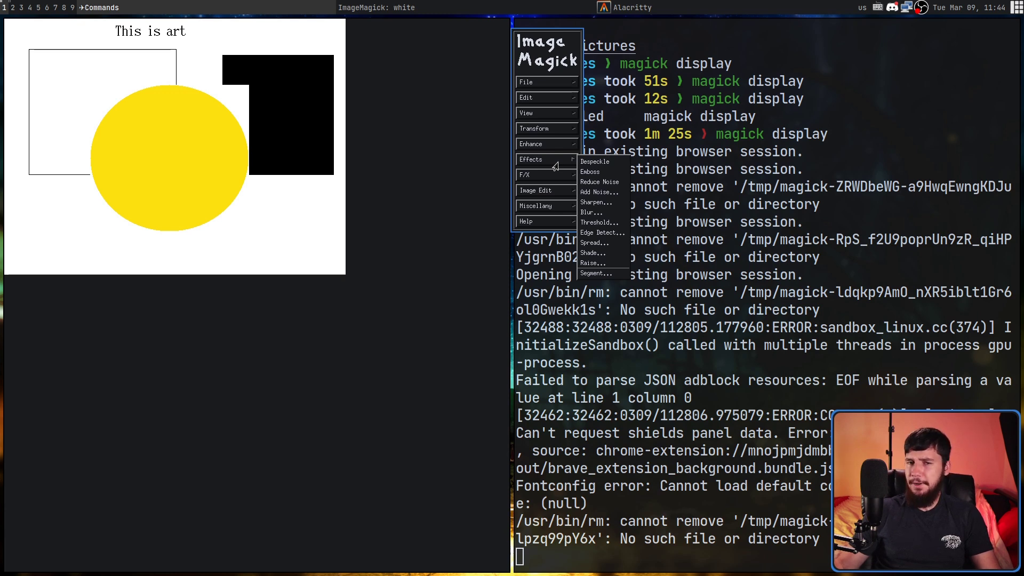
pyautogui.moveTo(557, 166)
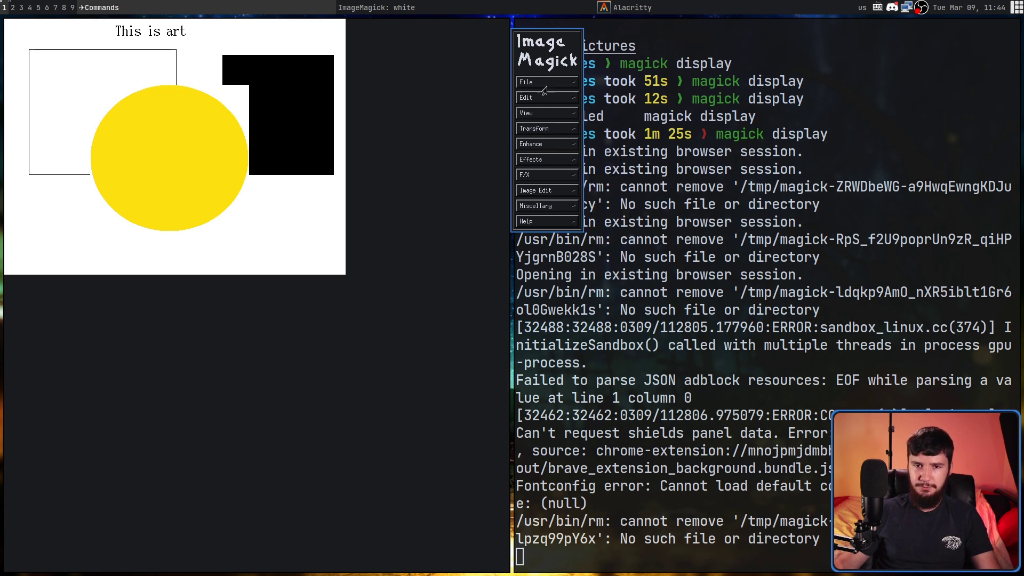
pyautogui.click(540, 179)
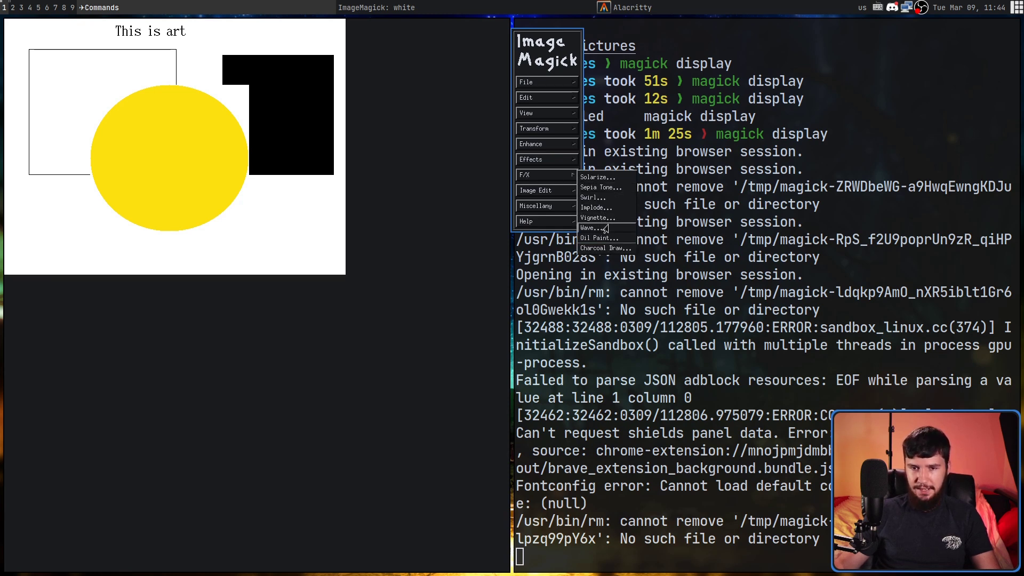
# Step: Add Laplacian noise to the canvas
pyautogui.click(540, 166)
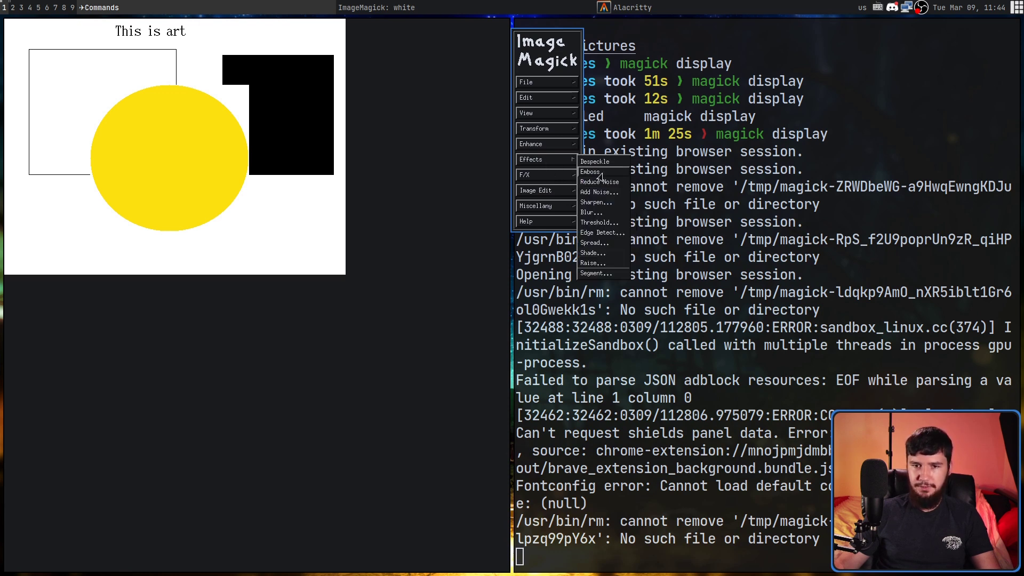
pyautogui.click(606, 192)
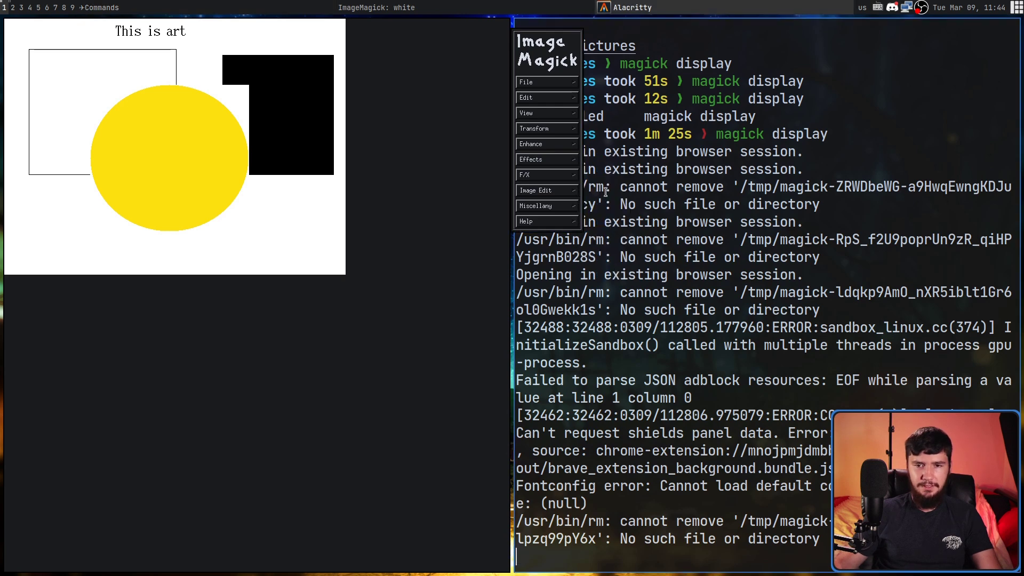
pyautogui.click(606, 206)
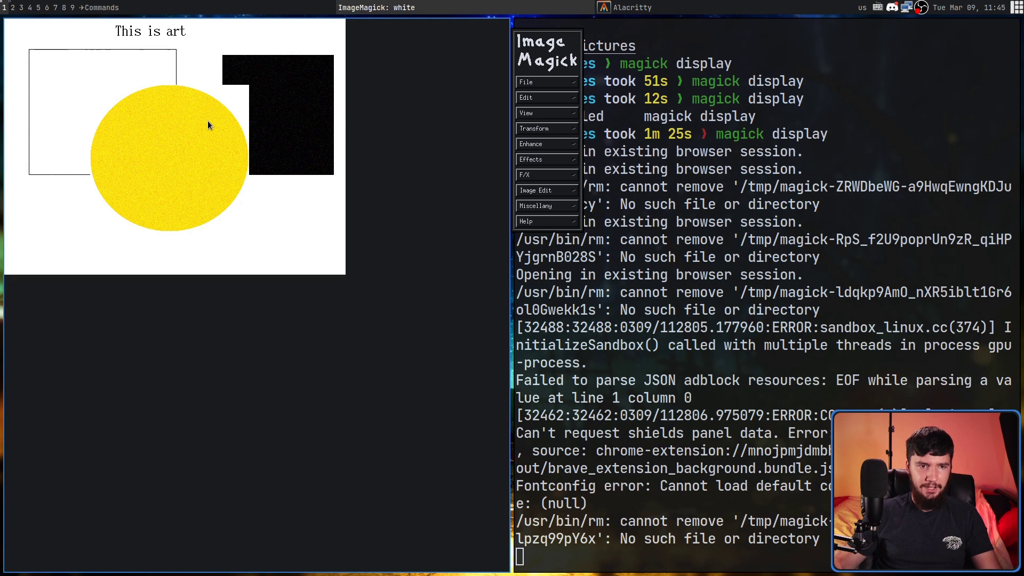
# Step: Sharpen the image with radius and deviation 0.0x5.0
pyautogui.click(557, 160)
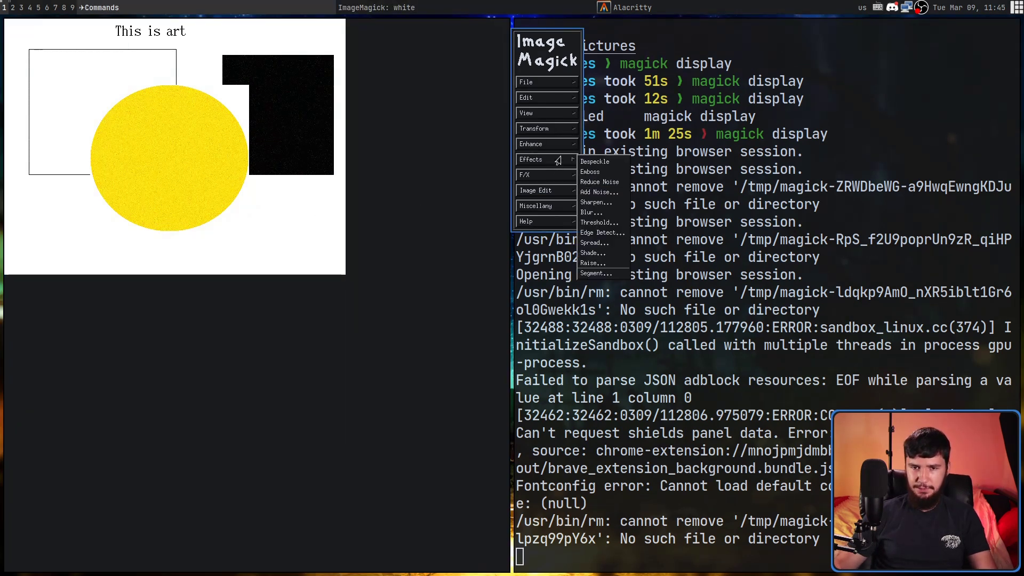
pyautogui.click(558, 160)
pyautogui.click(552, 163)
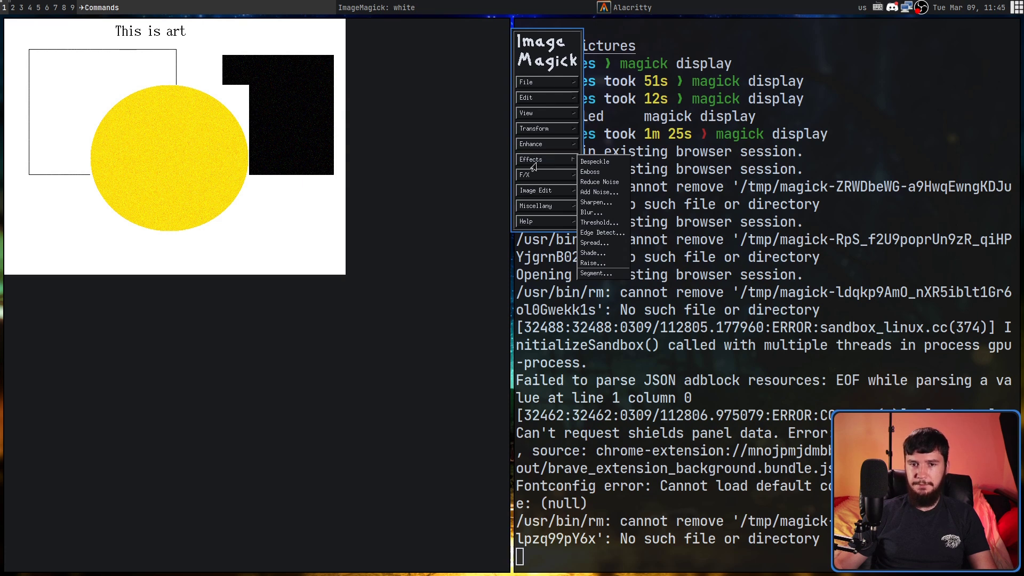
pyautogui.click(595, 204)
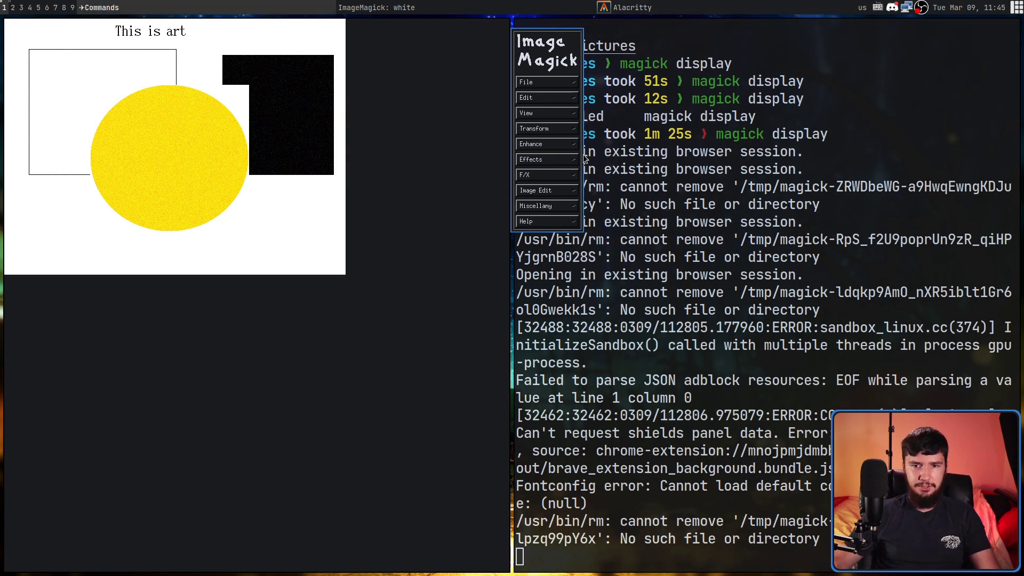
pyautogui.press('Left')
pyautogui.press('Left')
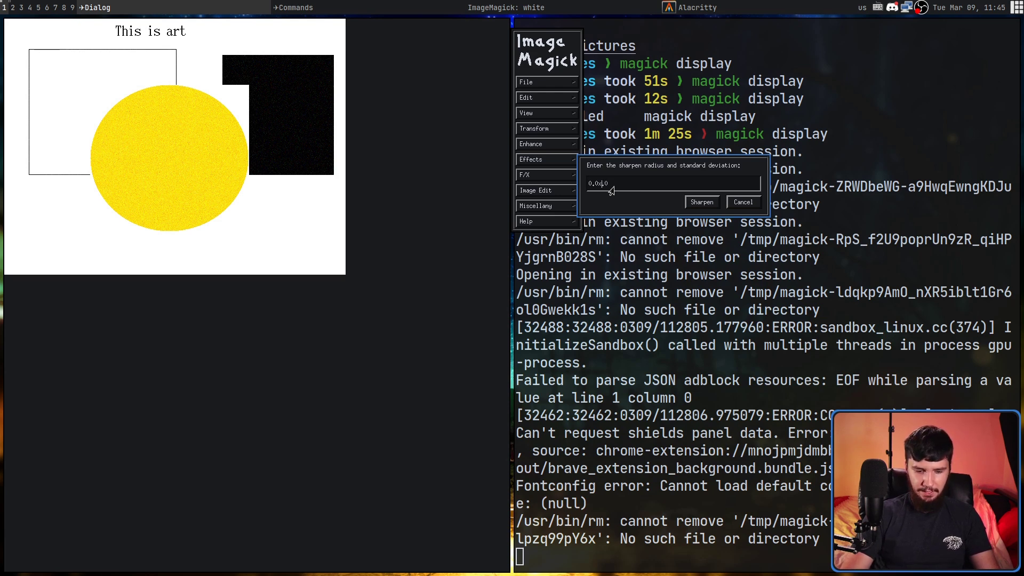
pyautogui.press('BackSpace')
pyautogui.write('5')
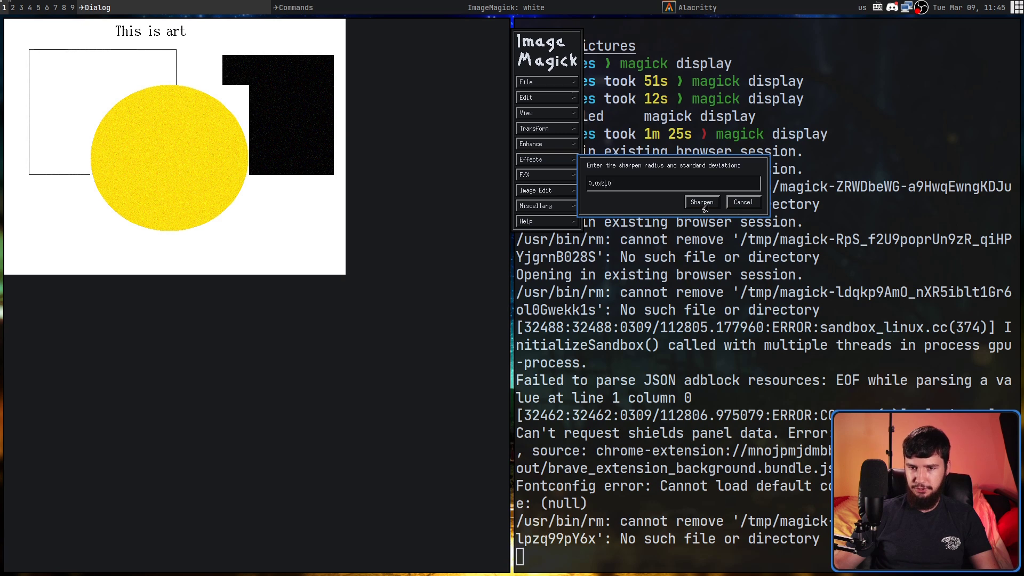
pyautogui.click(703, 204)
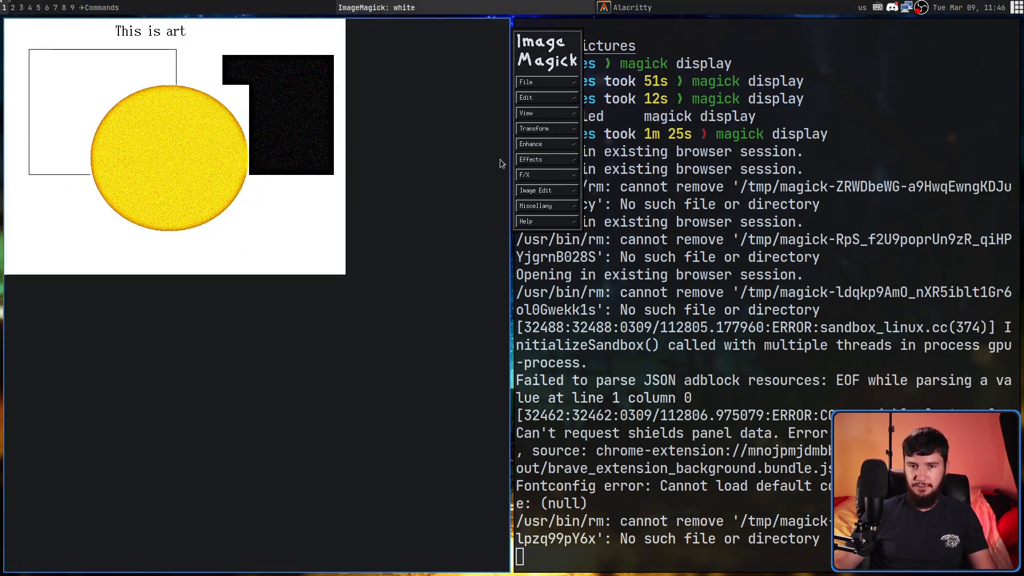
# Step: Apply a 99% sepia tone to the whole canvas from the F/X menu
pyautogui.click(543, 178)
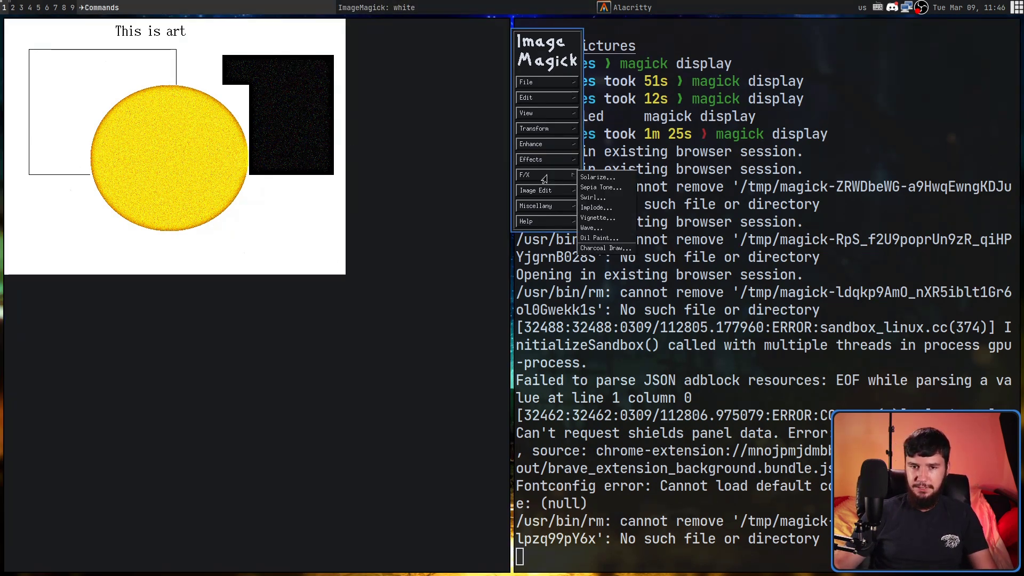
pyautogui.click(608, 190)
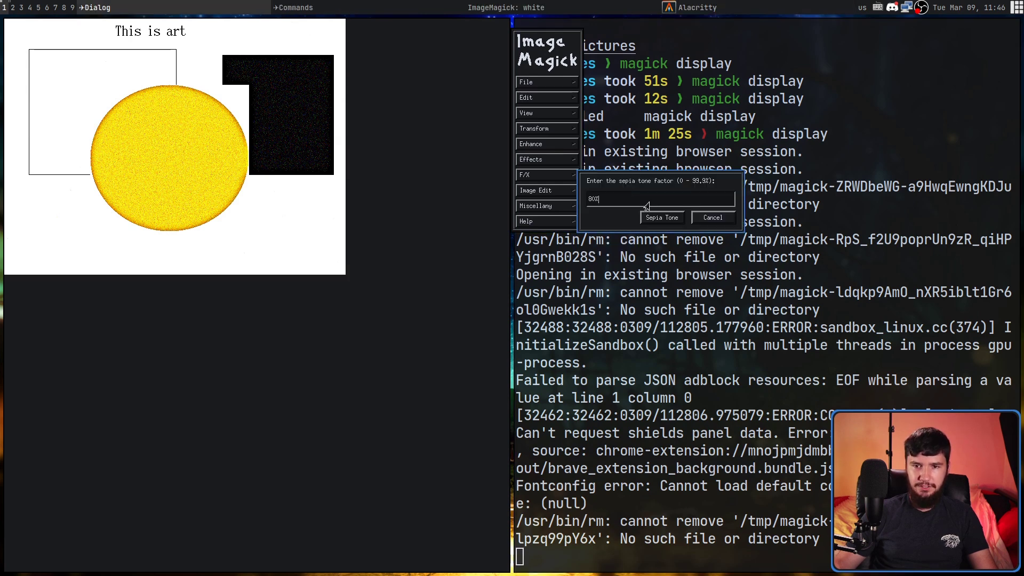
pyautogui.write('99%')
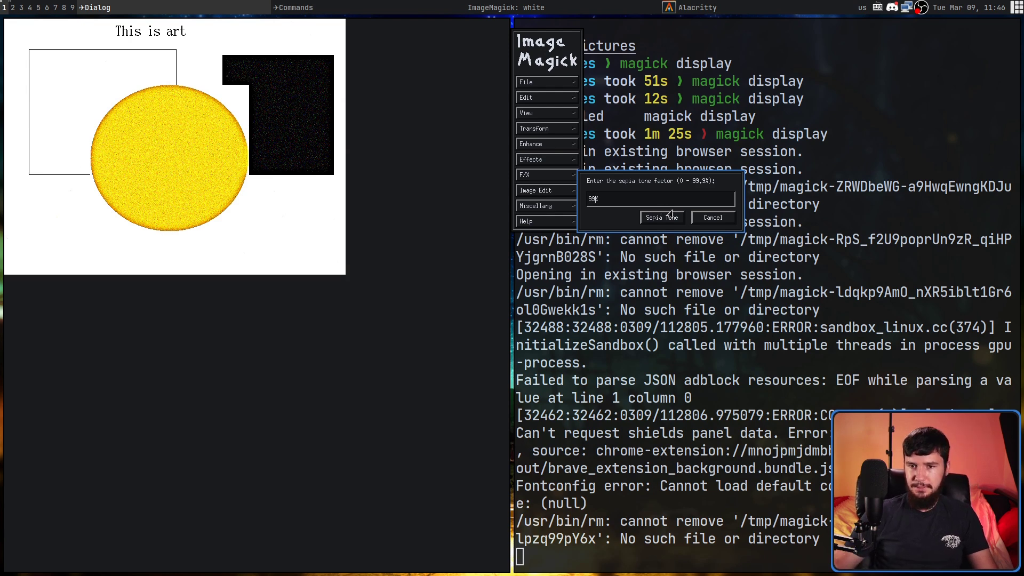
pyautogui.click(663, 216)
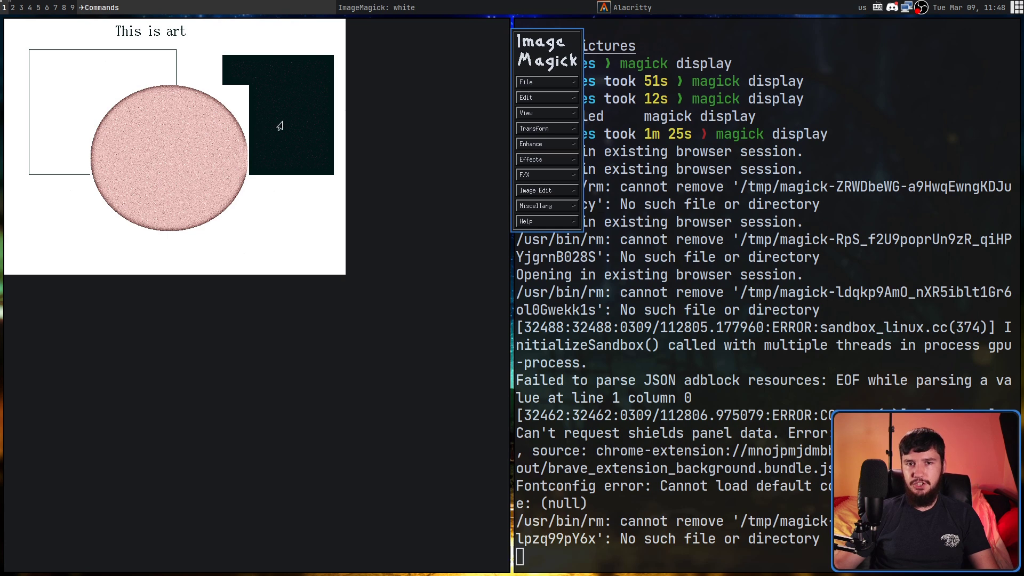
# Step: Look through the Transform and View menus, then open Miscellany to quit display
pyautogui.click(543, 130)
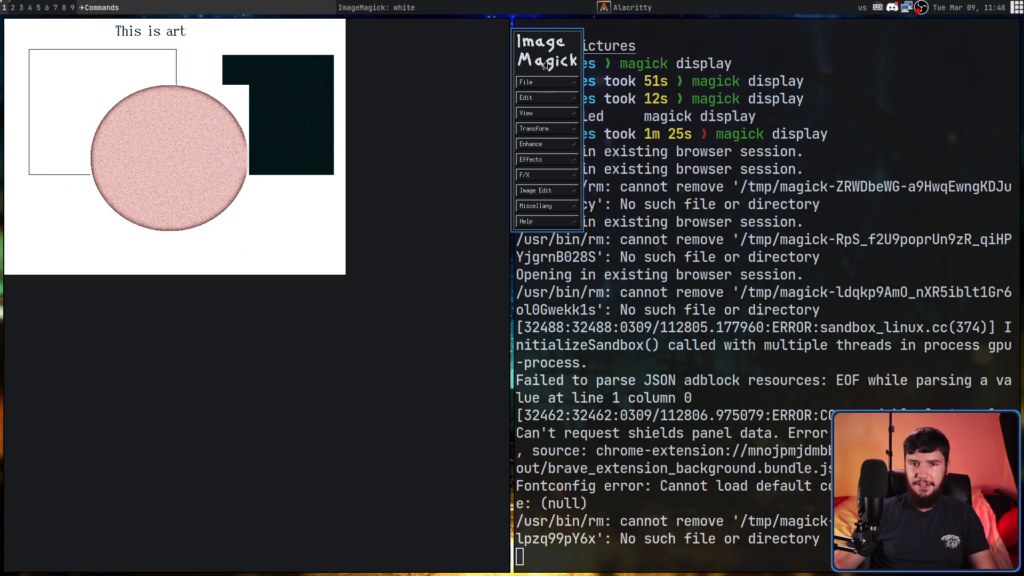
pyautogui.click(540, 113)
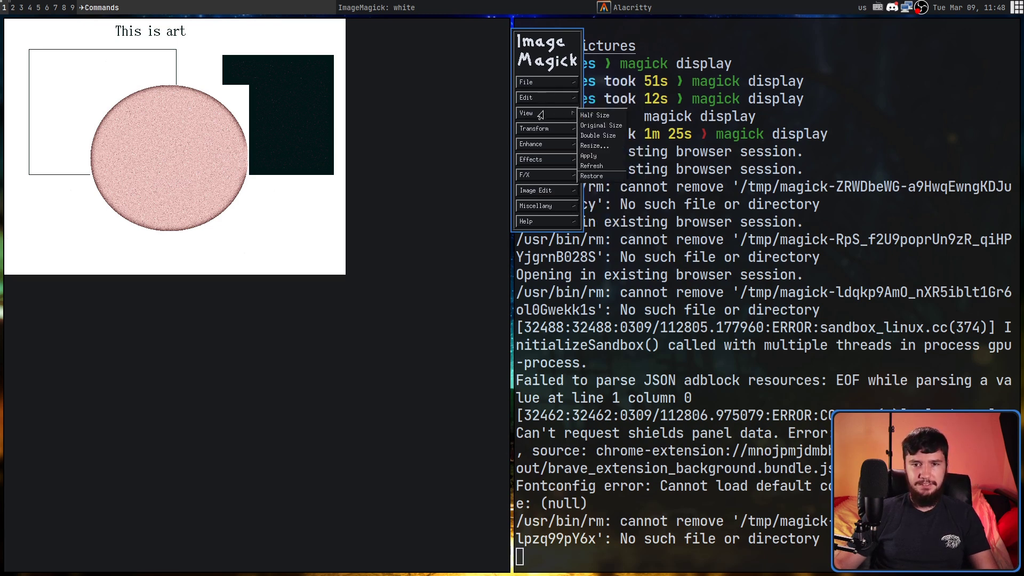
pyautogui.click(592, 124)
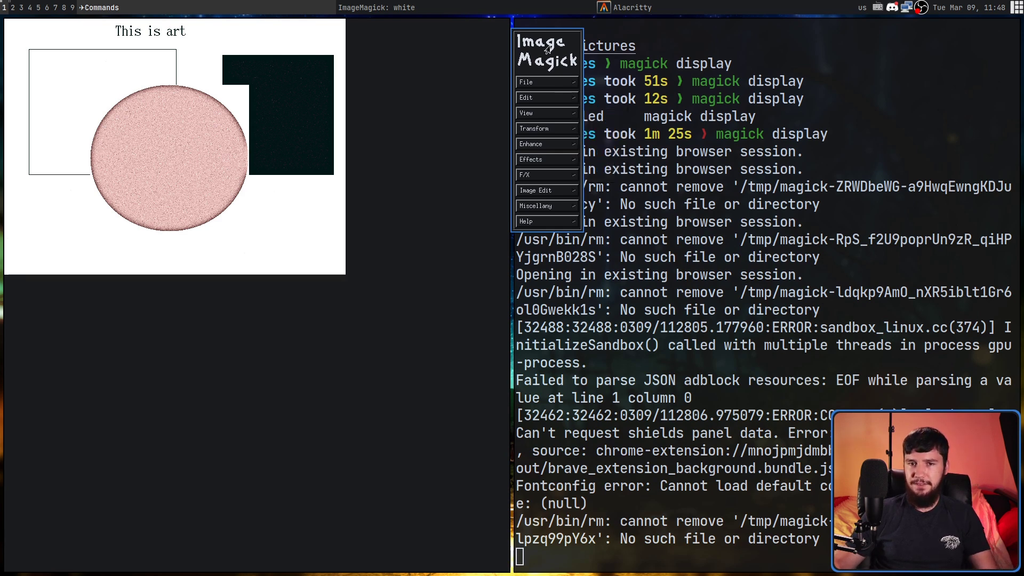
pyautogui.click(546, 211)
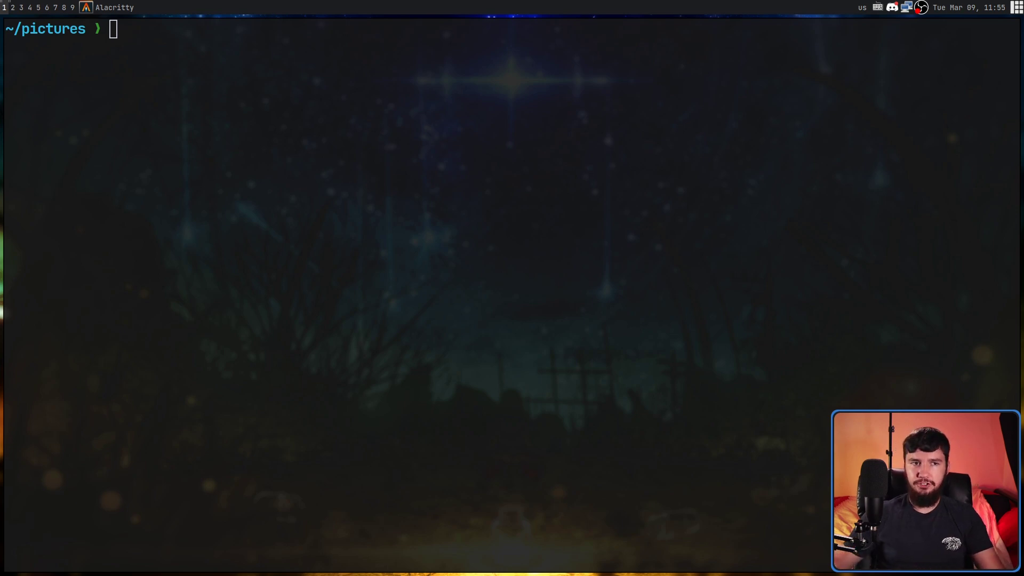
# Step: Run display on the long numbered PNG, 77032530_p0.png and 77032574_p0.png
pyautogui.write('display')
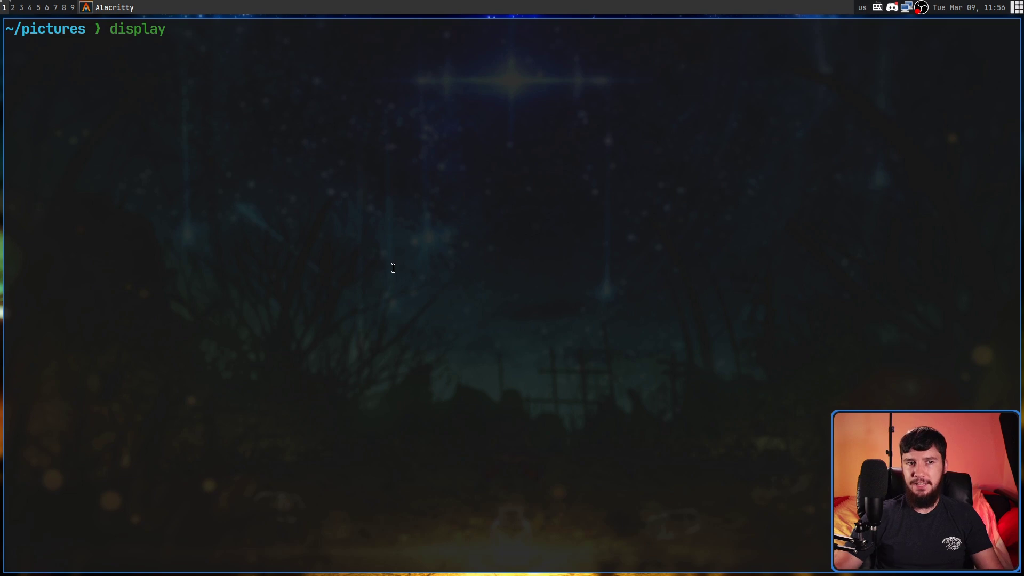
pyautogui.press('Tab')
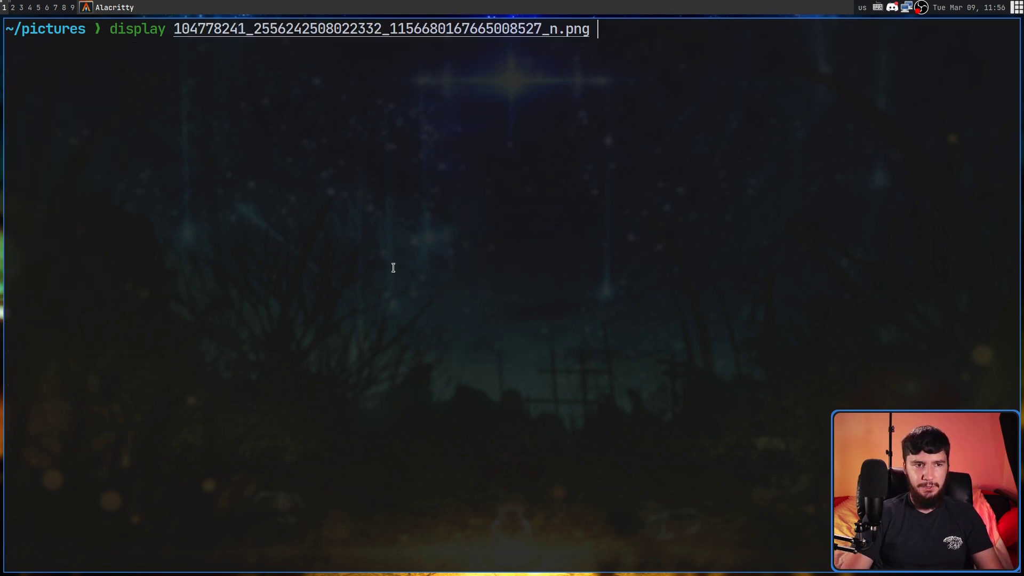
pyautogui.press('Tab')
pyautogui.press('Tab')
pyautogui.press('Tab')
pyautogui.press('Tab')
pyautogui.press('Tab')
pyautogui.press('Tab')
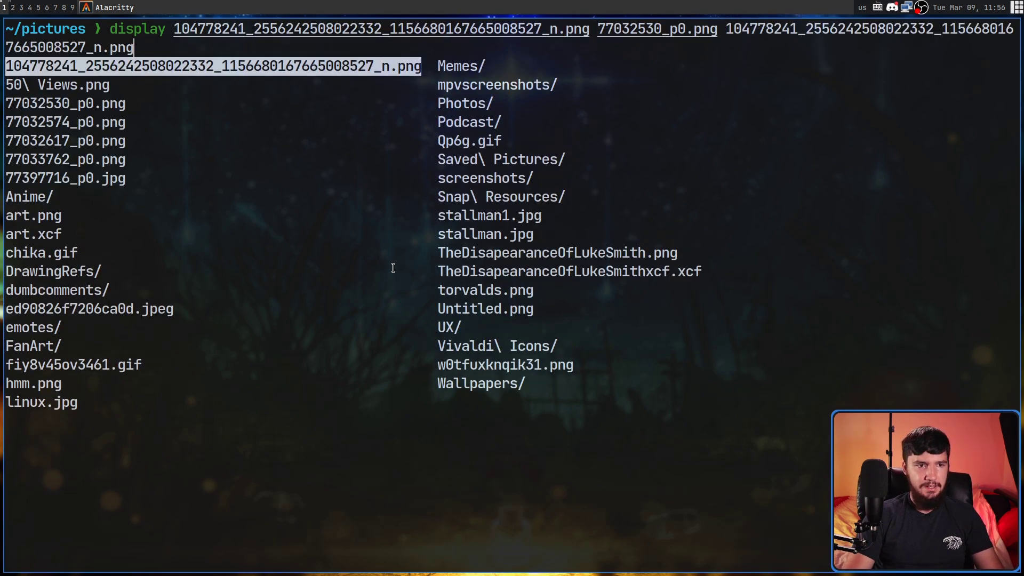
pyautogui.press('Tab')
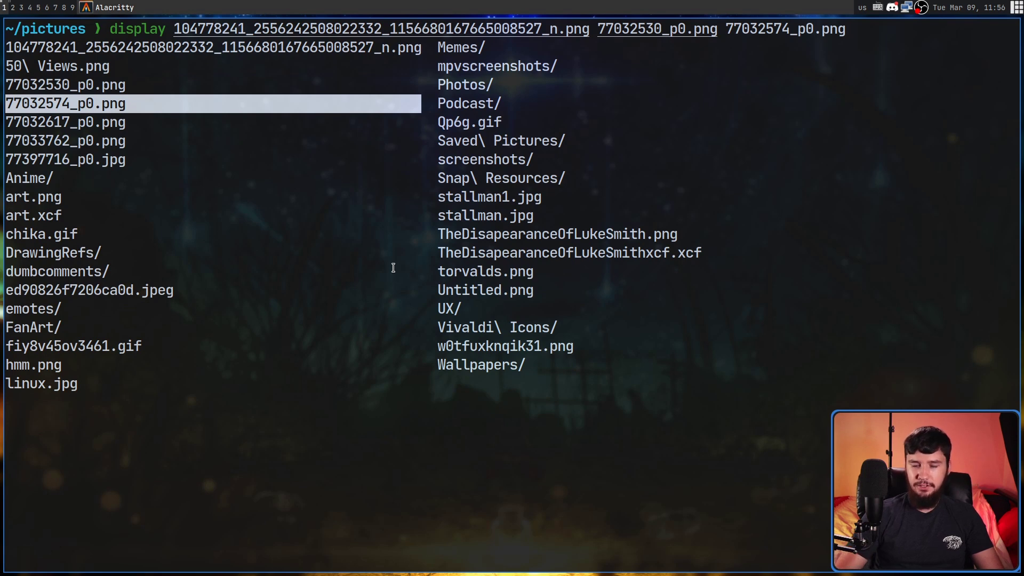
pyautogui.press('Return')
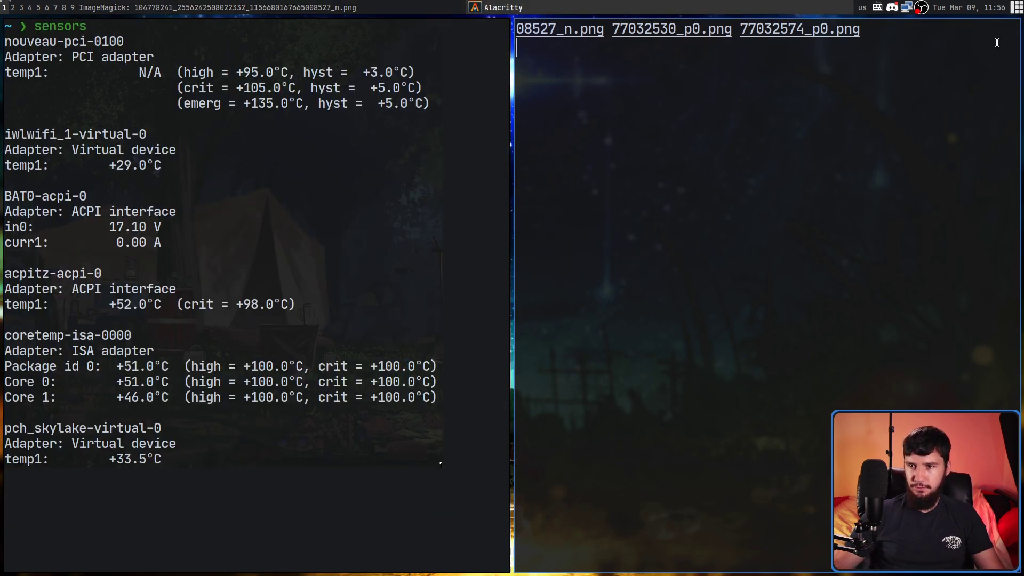
# Step: Move the Commands panel aside and start a Slide Show with a 2 hundredths pause
pyautogui.click(501, 249)
pyautogui.moveTo(698, 105); pyautogui.dragTo(657, 96)
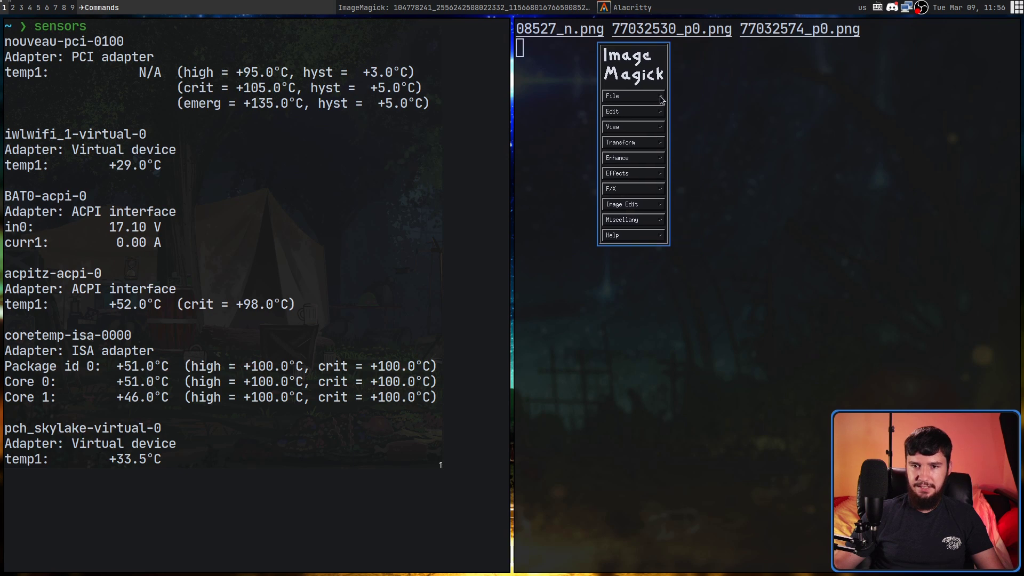
pyautogui.click(655, 220)
pyautogui.click(696, 282)
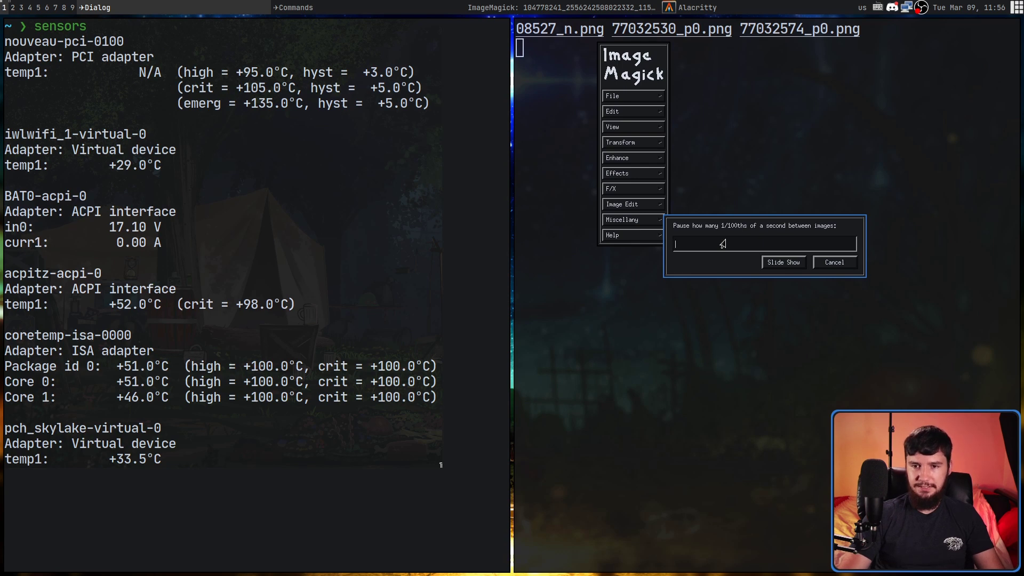
pyautogui.write('2')
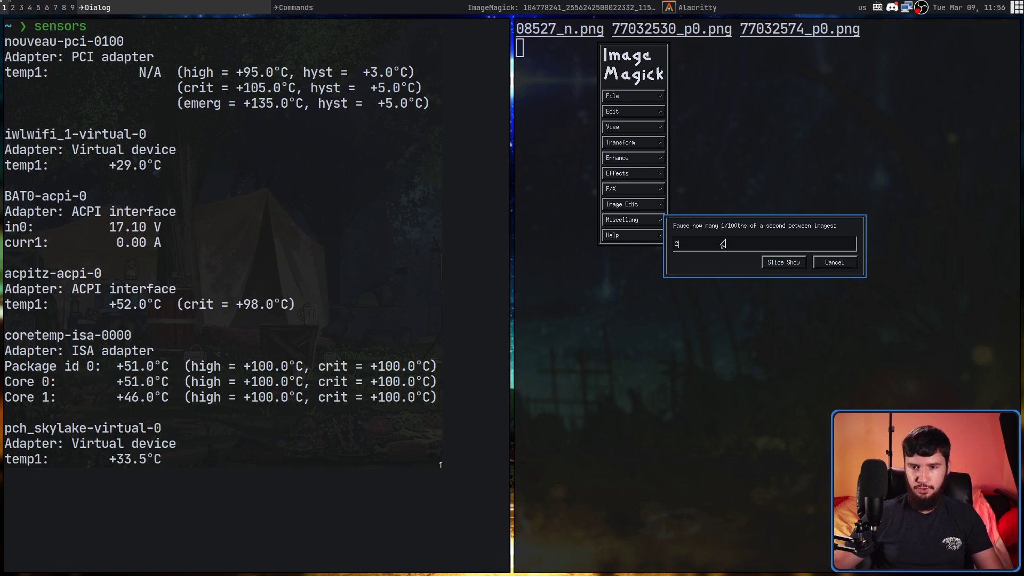
pyautogui.click(782, 263)
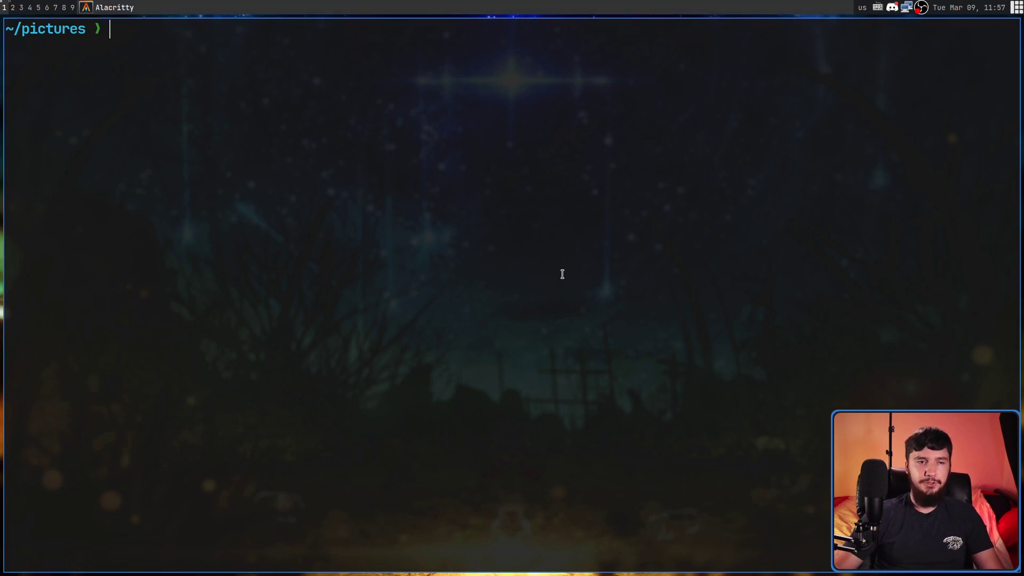
# Step: Open every PNG with 'display *.png', shift the command panel left, and check the File submenu
pyautogui.write('display *.png')
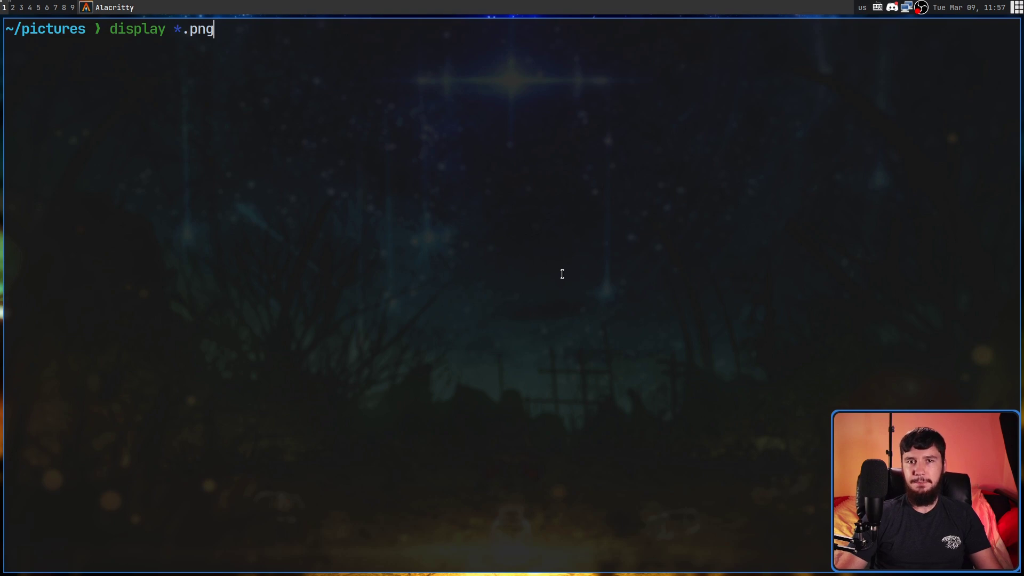
pyautogui.press('Return')
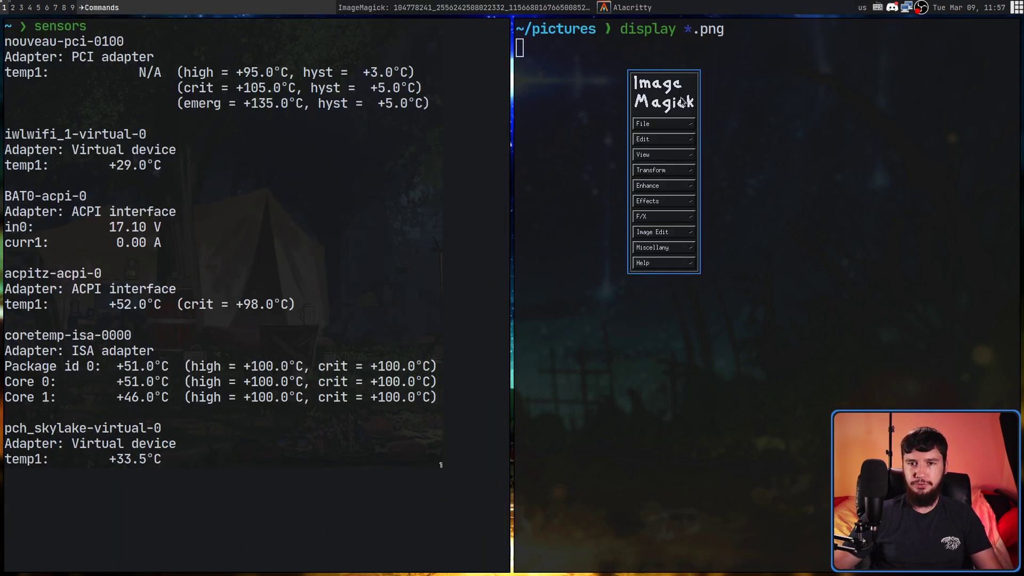
pyautogui.moveTo(584, 91); pyautogui.dragTo(516, 71)
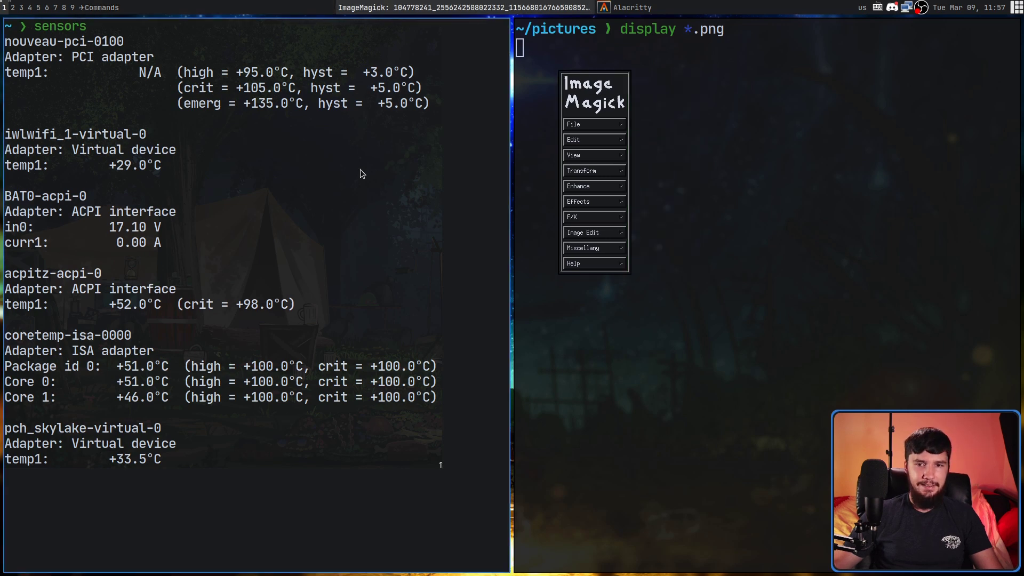
pyautogui.click(583, 127)
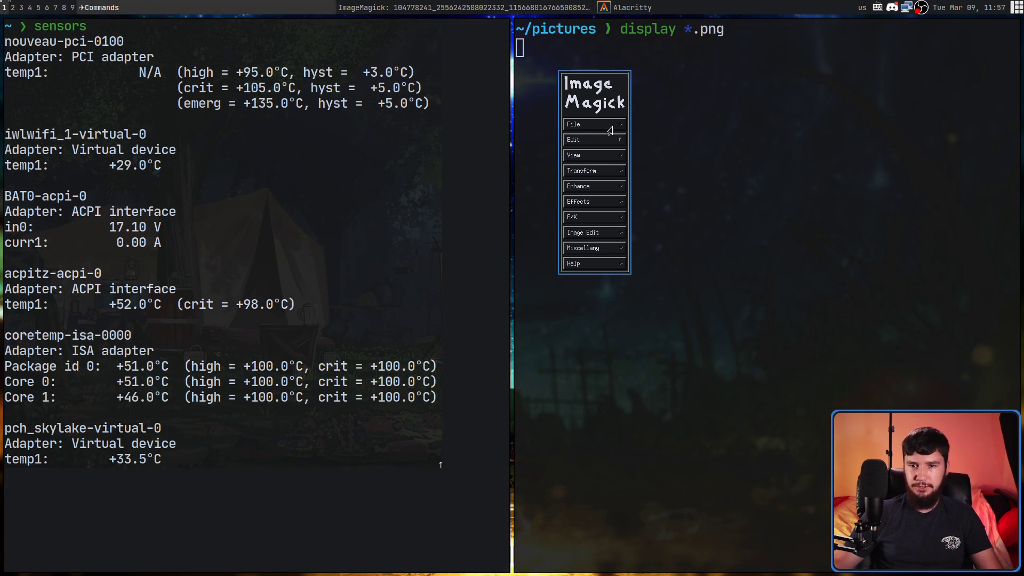
pyautogui.click(633, 133)
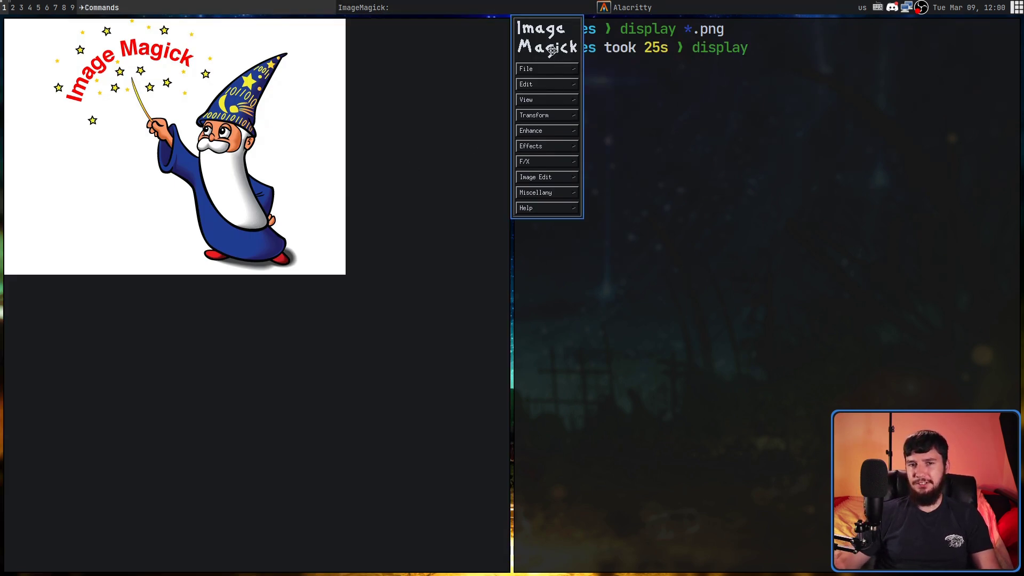
pyautogui.moveTo(553, 50)
pyautogui.mouseDown()
pyautogui.moveTo(564, 61)
pyautogui.moveTo(554, 53)
pyautogui.mouseUp()
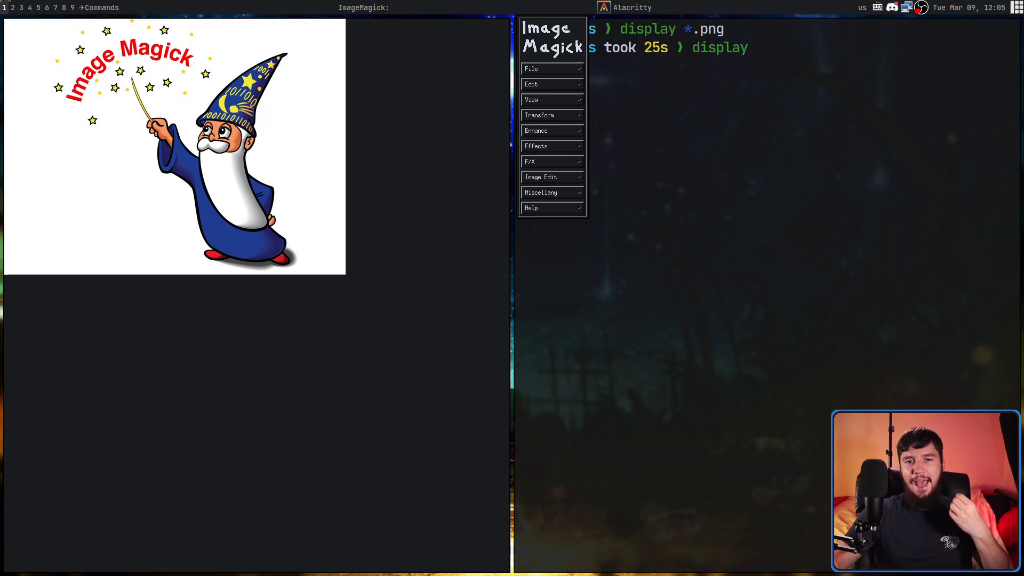
# Step: Close the logo viewer and reopen display on the Tab-completed long numbered PNG
pyautogui.press('super+shift+c')
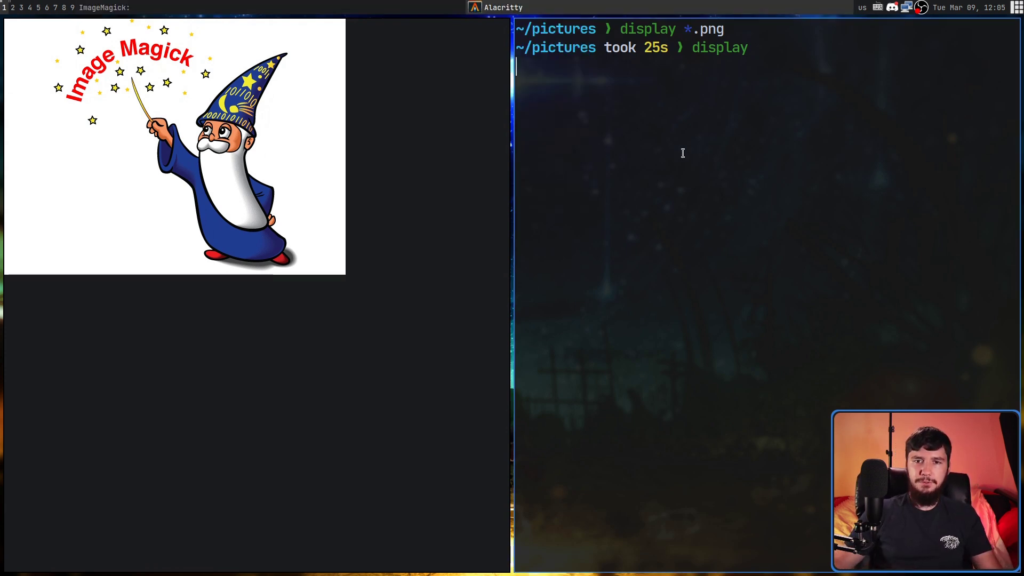
pyautogui.press('super+shift+c')
pyautogui.press('Up')
pyautogui.press('Up')
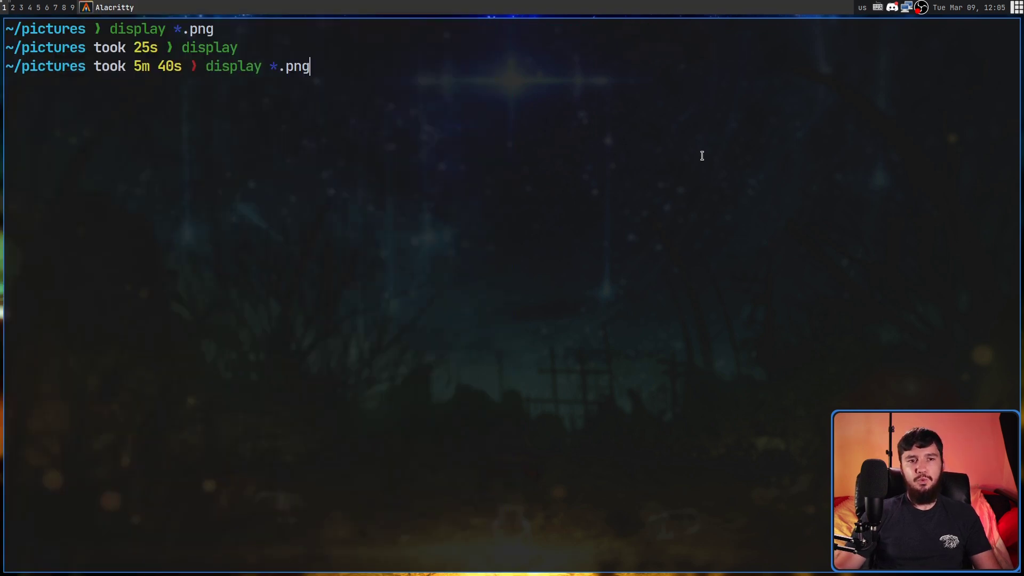
pyautogui.press('Down')
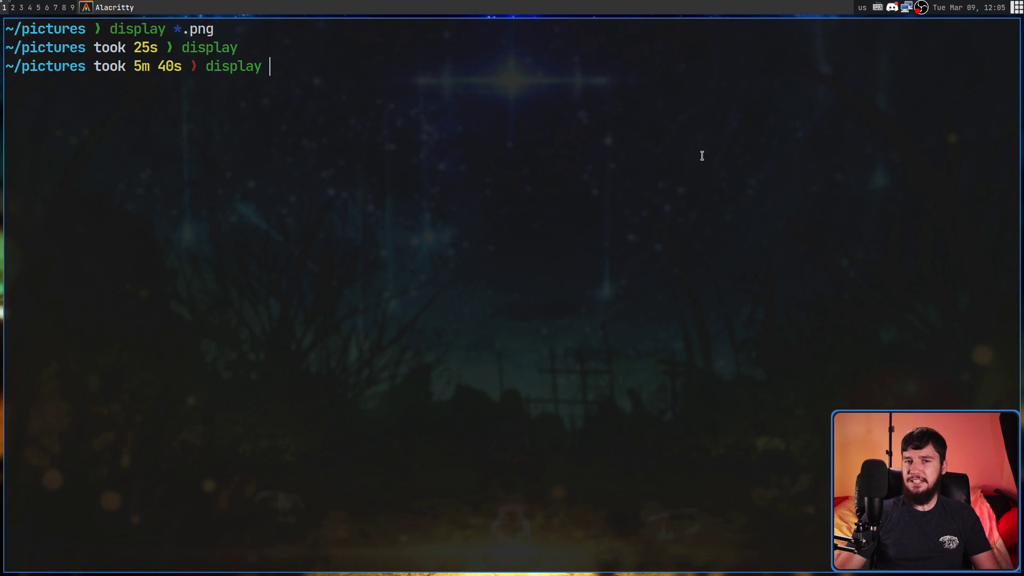
pyautogui.press('Tab')
pyautogui.press('Tab')
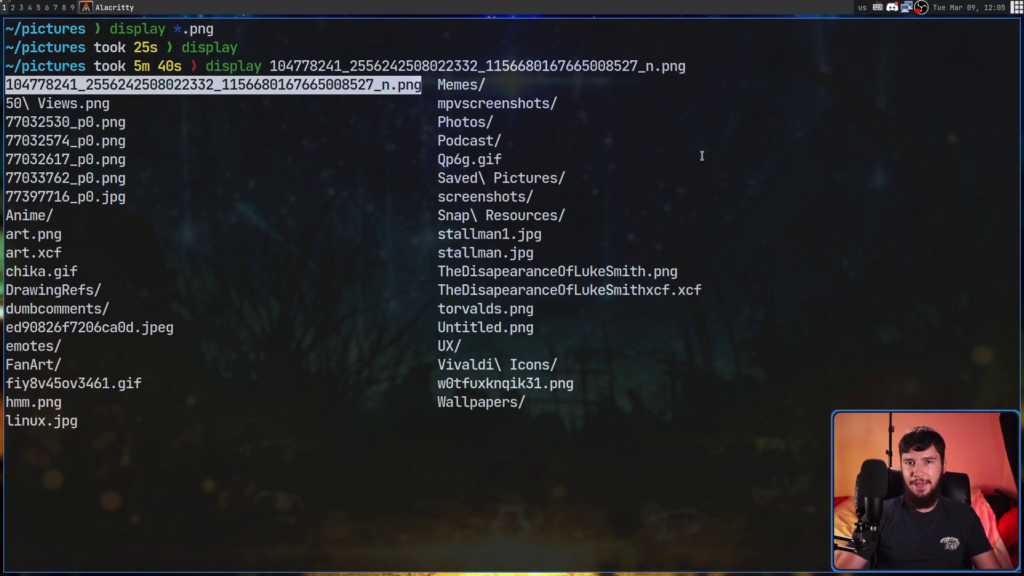
pyautogui.press('Return')
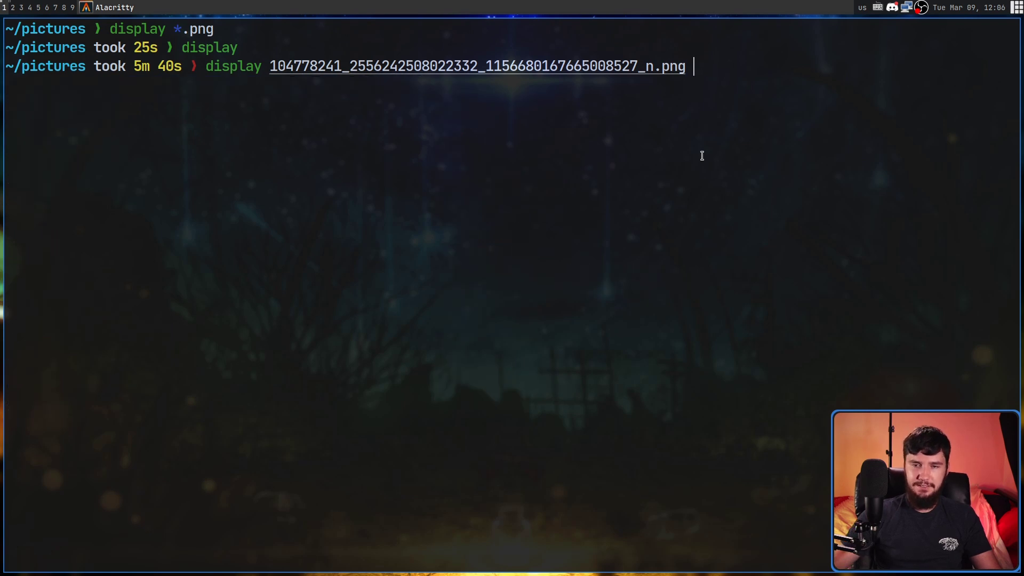
pyautogui.press('Return')
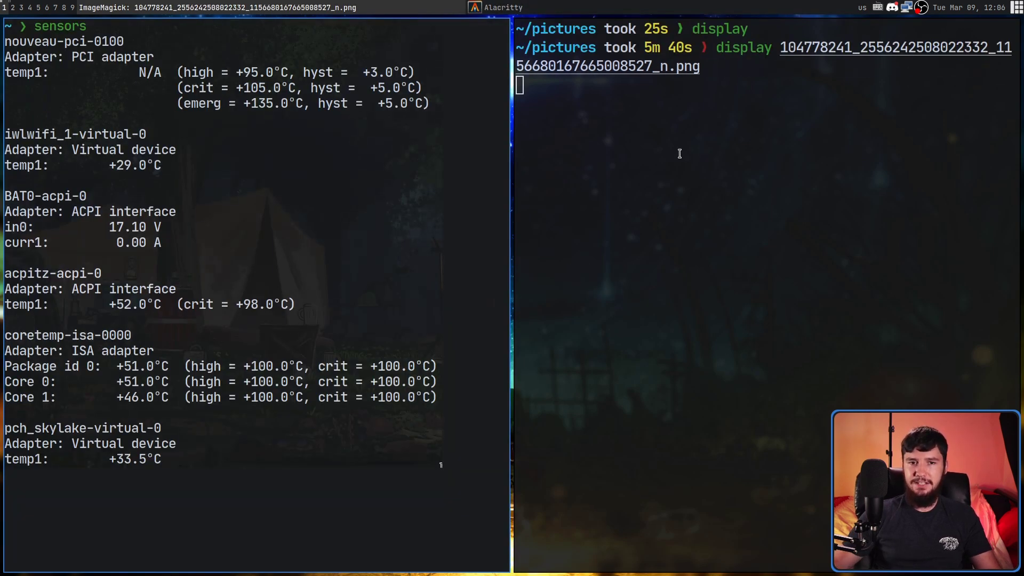